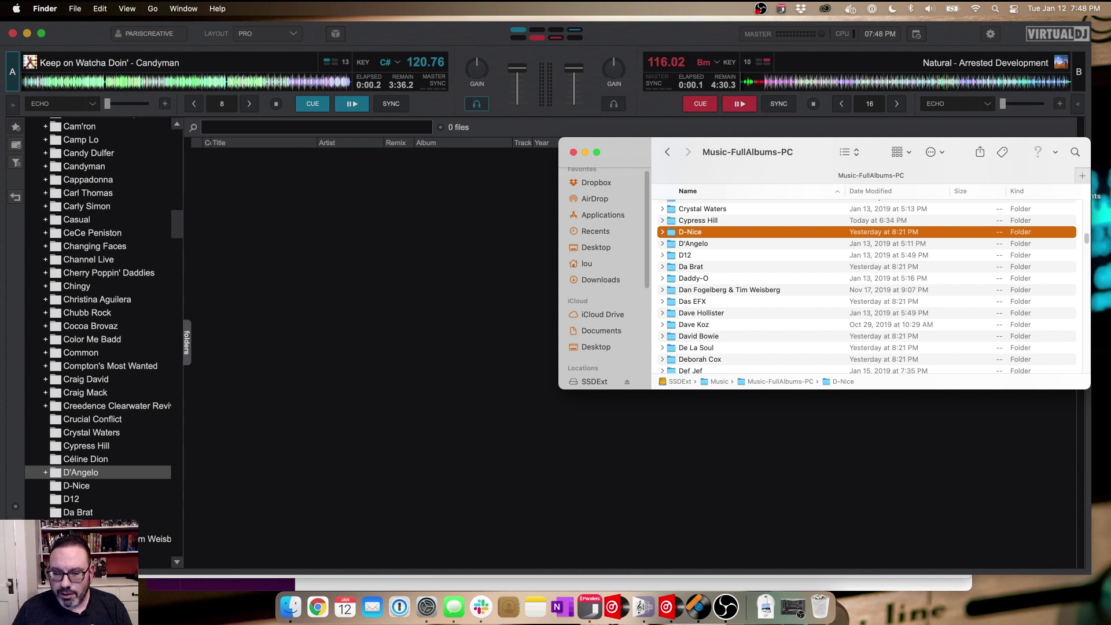
Switch to XLD and open its Preferences
click(641, 605)
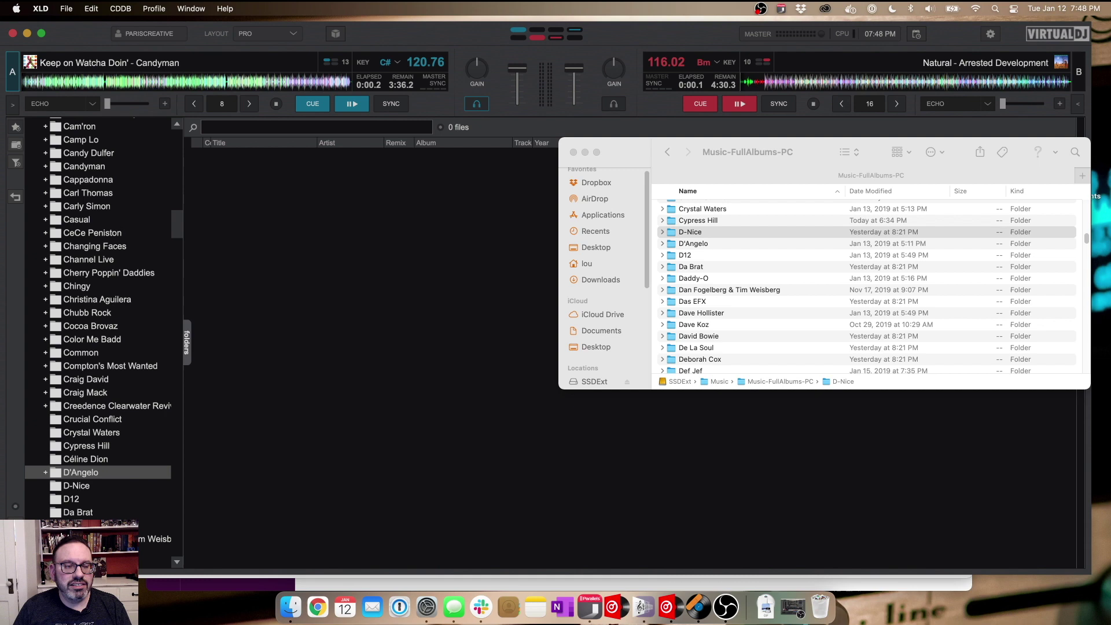
click(41, 8)
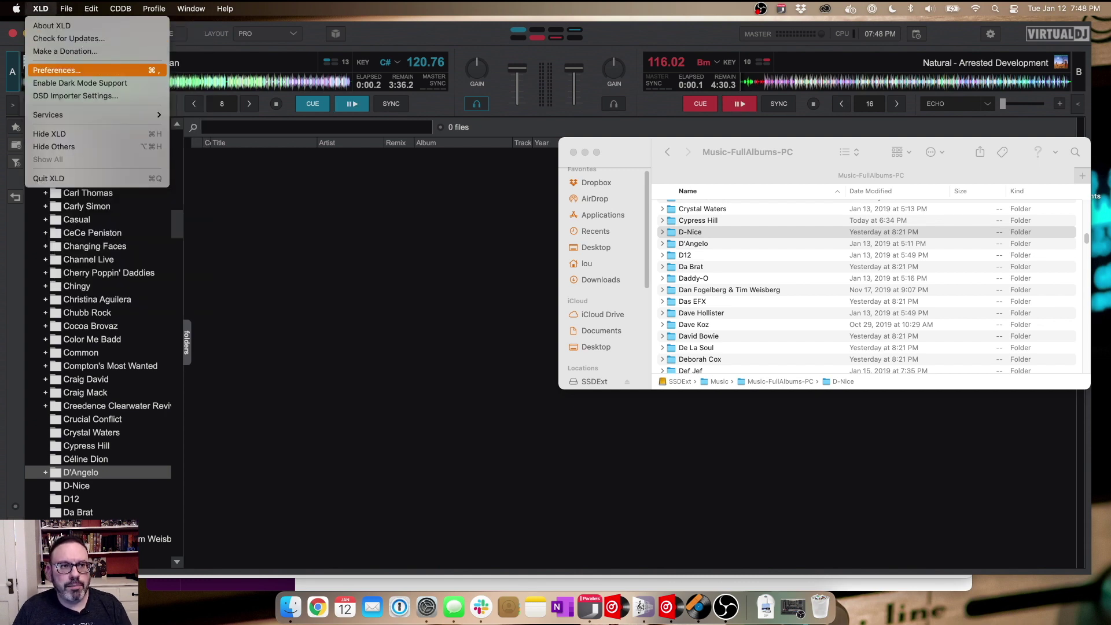
click(57, 70)
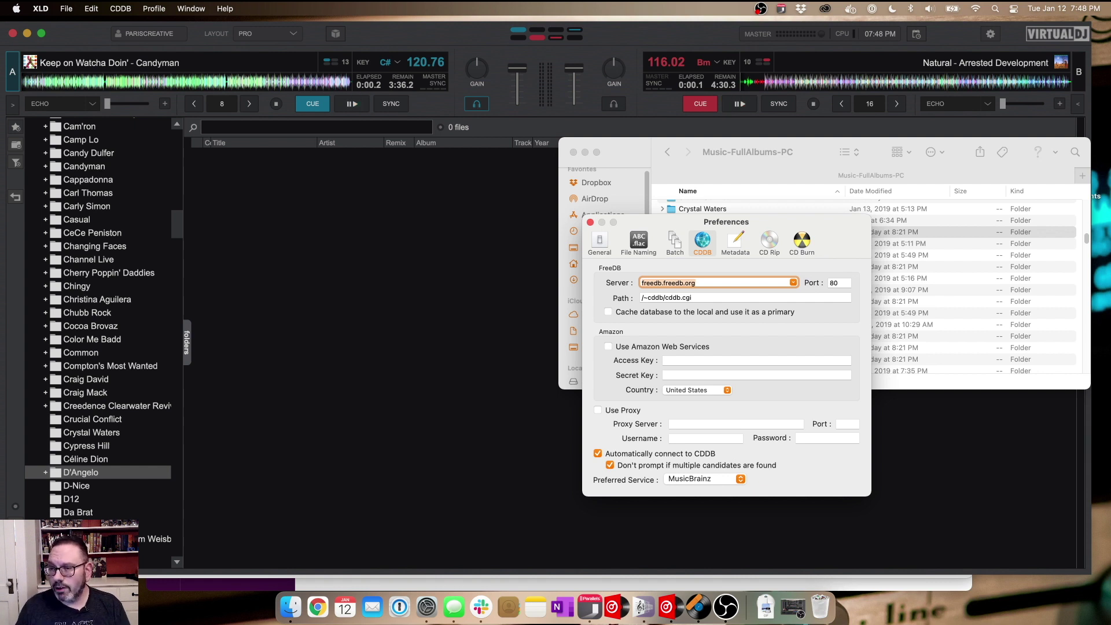
Review the File Naming and Batch panes, keep FLAC as the output format, and confirm its encoder options
click(638, 243)
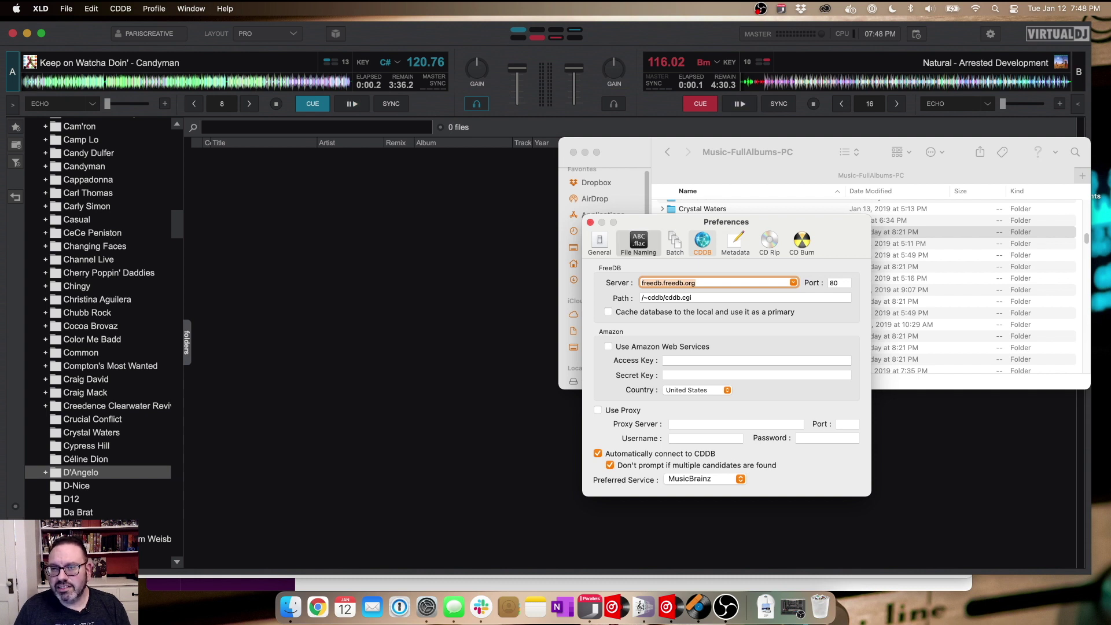
click(675, 243)
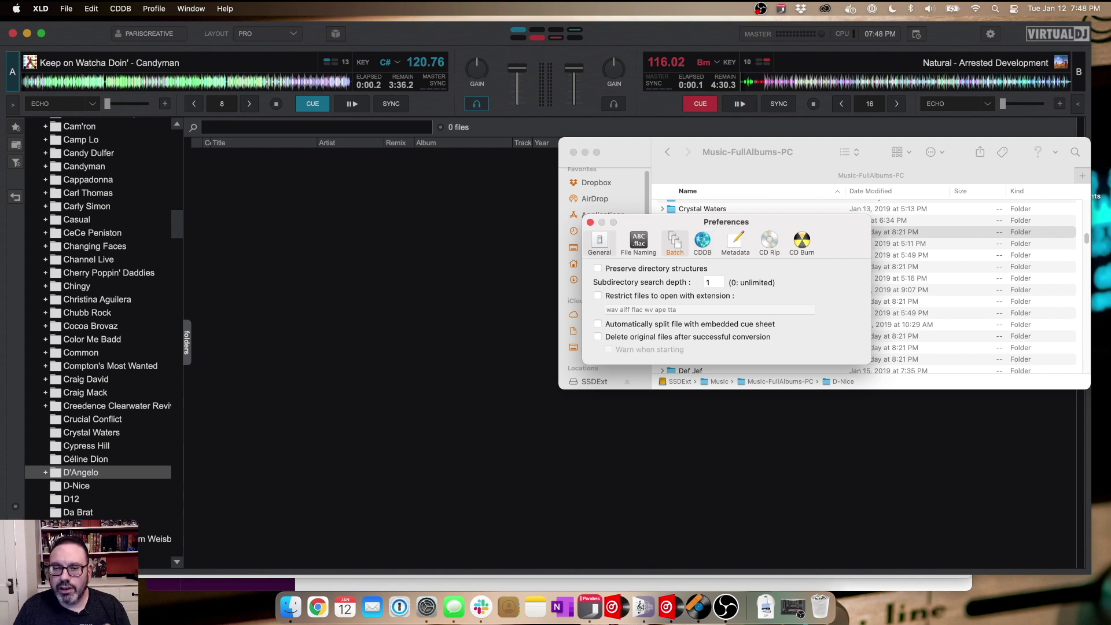
click(599, 242)
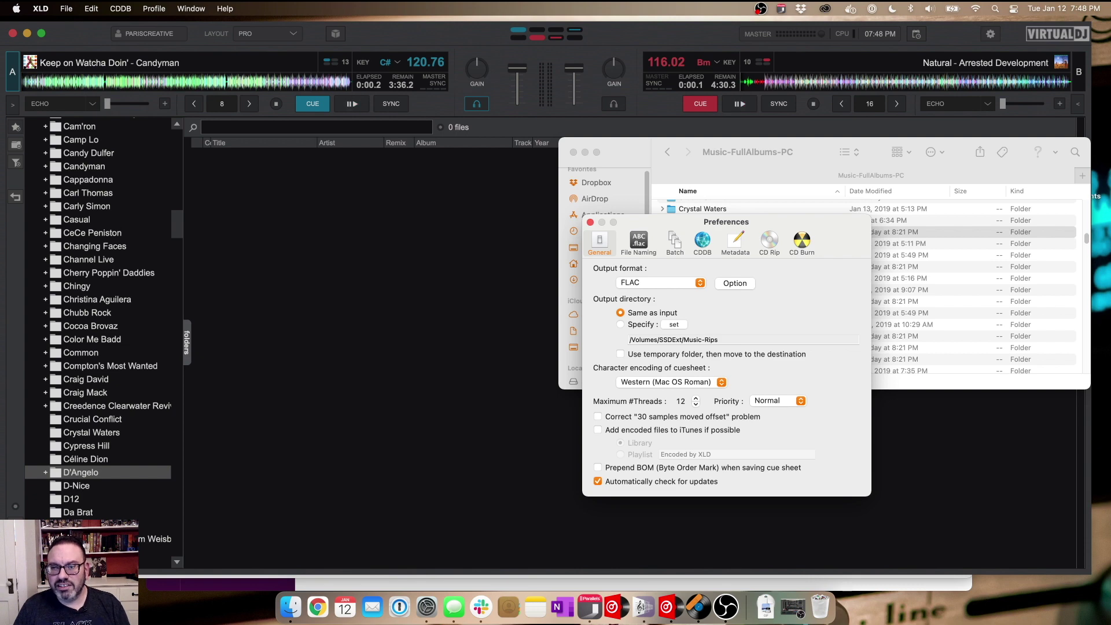
click(661, 283)
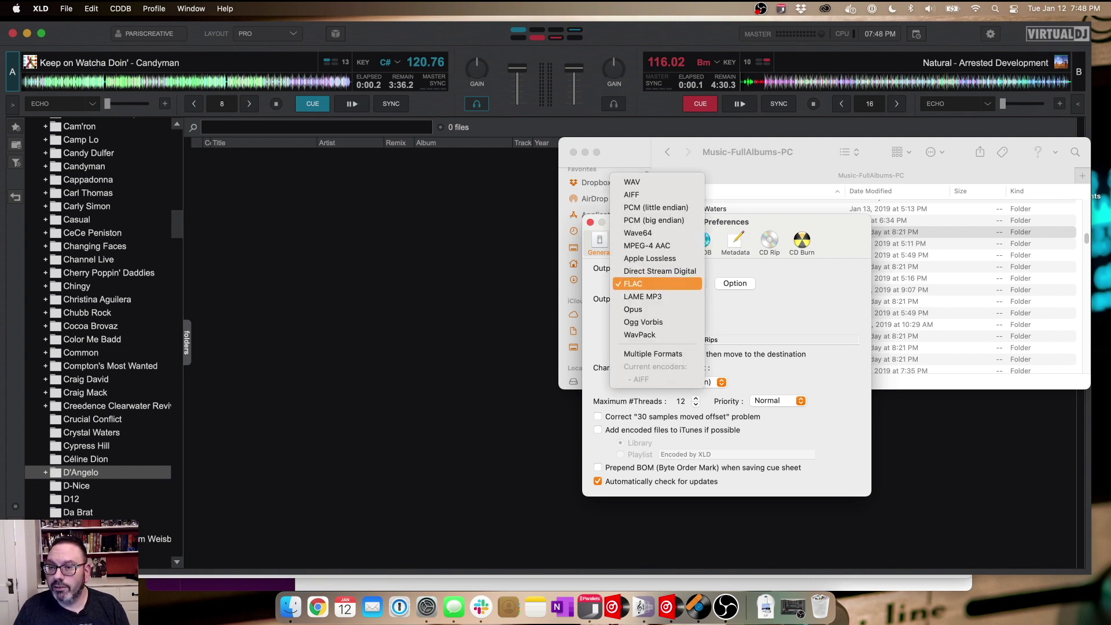
click(661, 283)
click(734, 282)
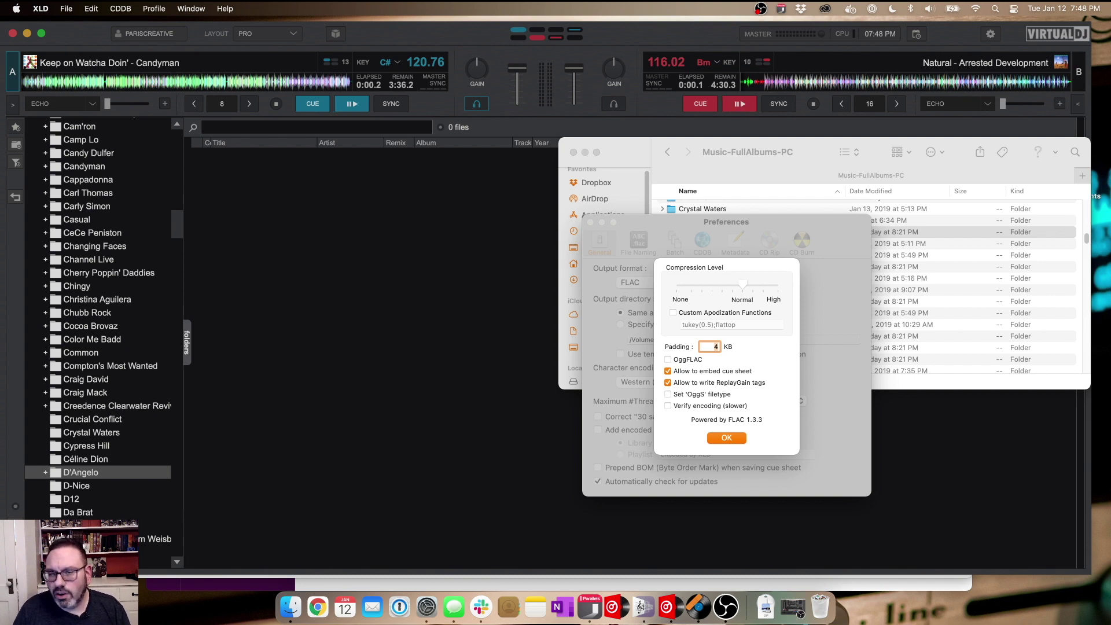
key(Return)
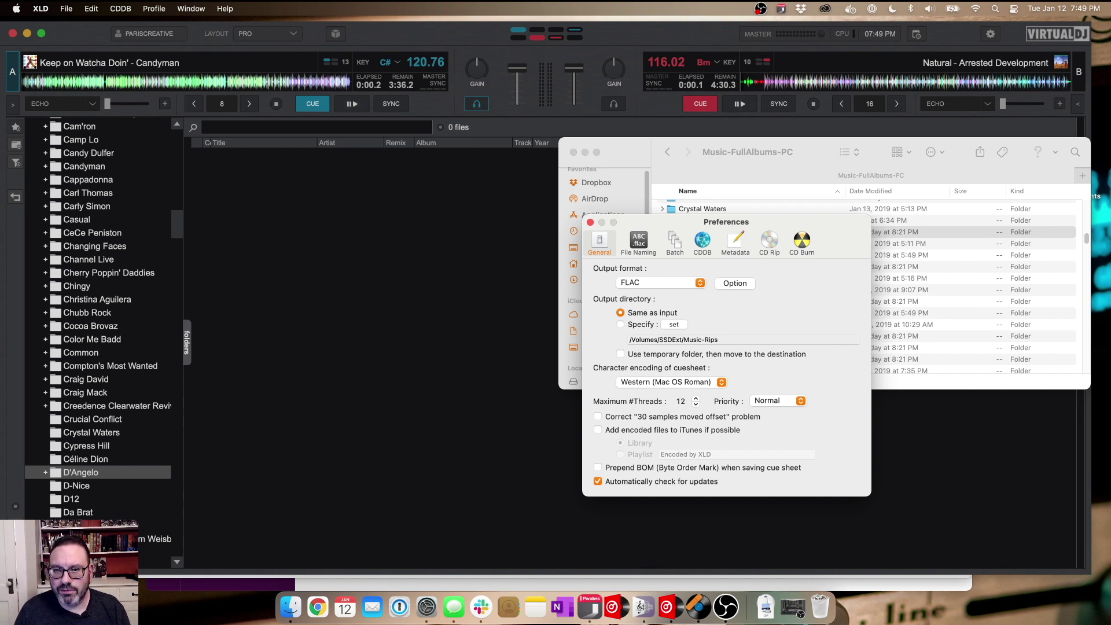
Close XLD's Preferences, glance at Jaikoz's empty file list, and return to the Music-FullAlbums-PC Finder window
key(super+w)
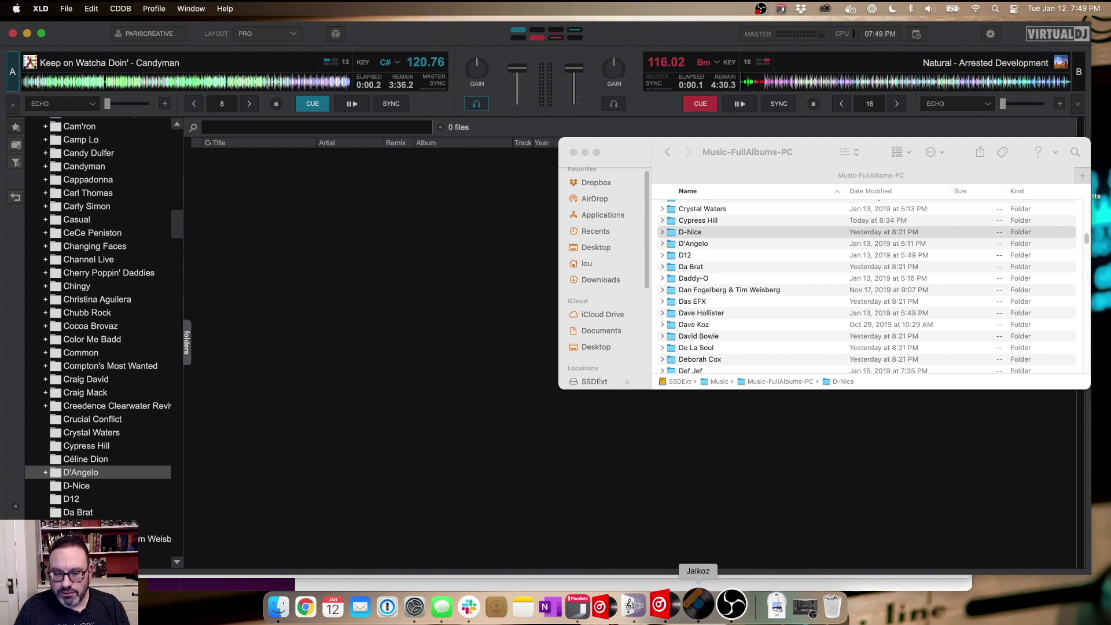
click(697, 606)
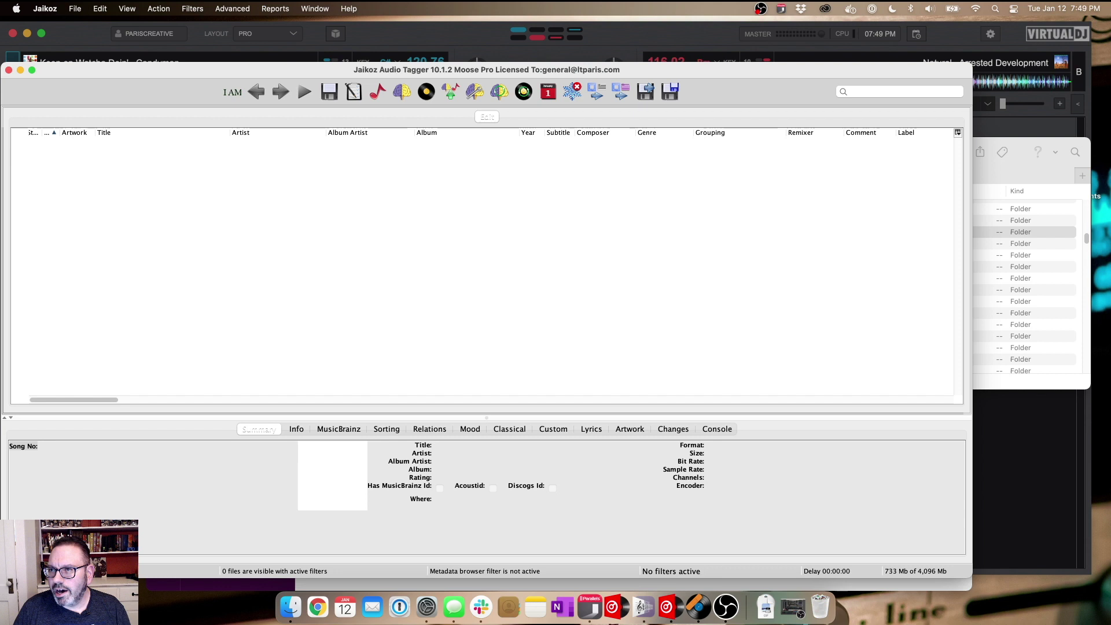
key(super+Tab)
click(288, 607)
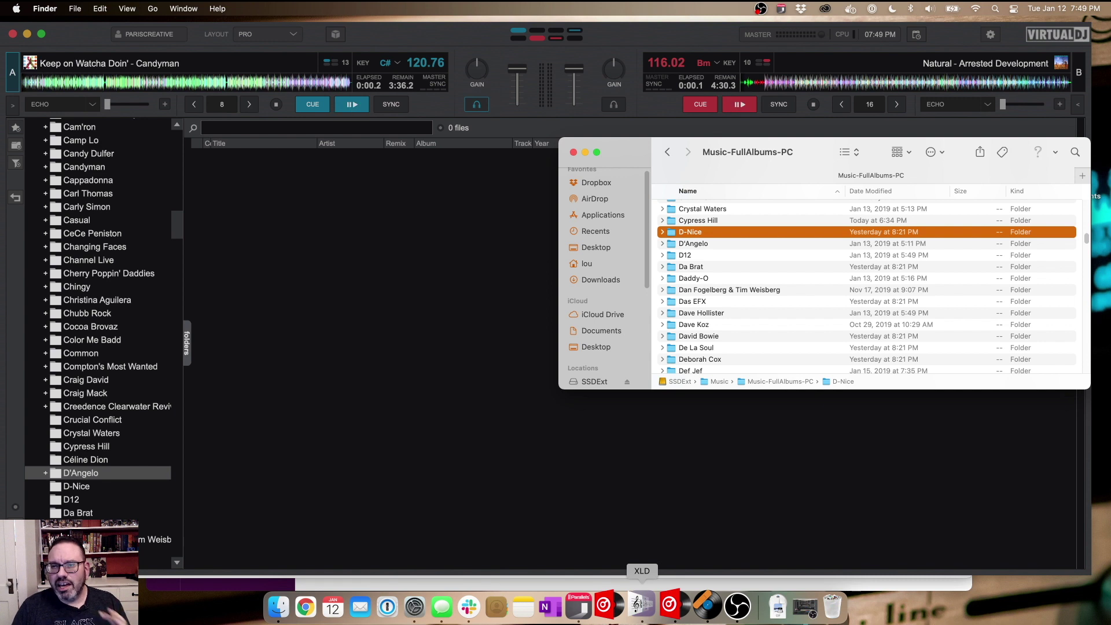
Send D-Nice's [1990] Call Me D-Nice and [1991] To tha Rescue folders to XLD
key(Right)
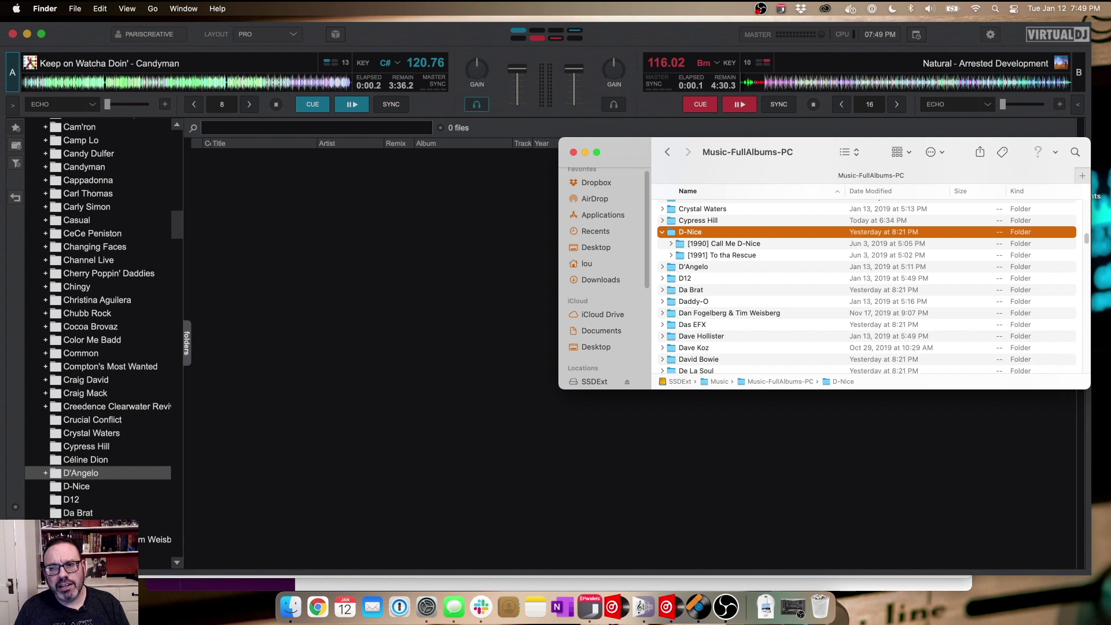
click(723, 243)
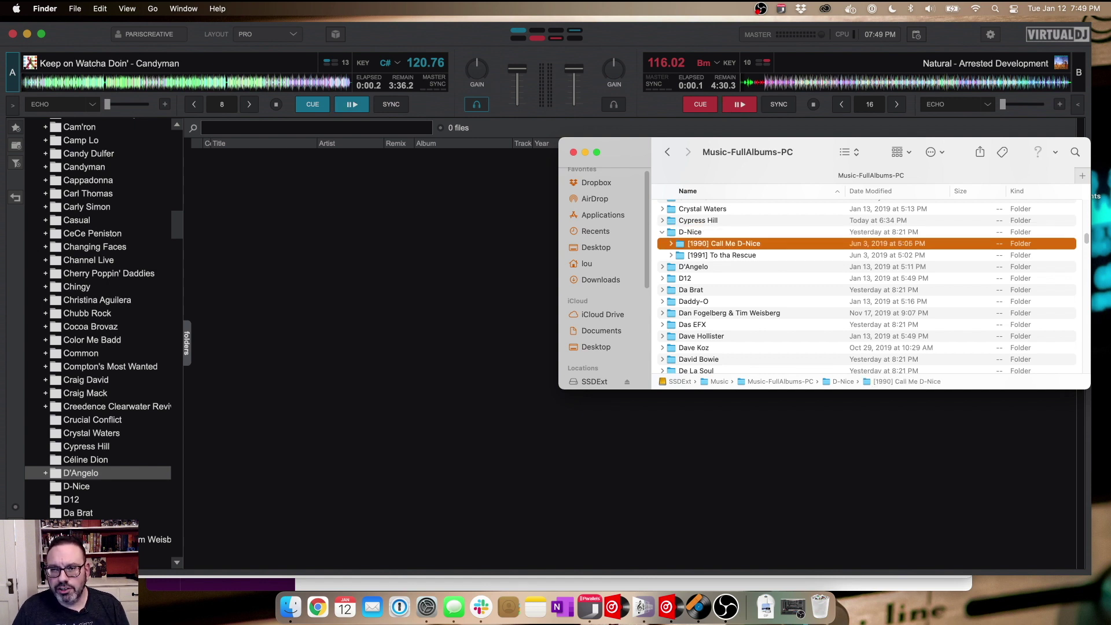
key(shift+Down)
drag(696, 255, 642, 605)
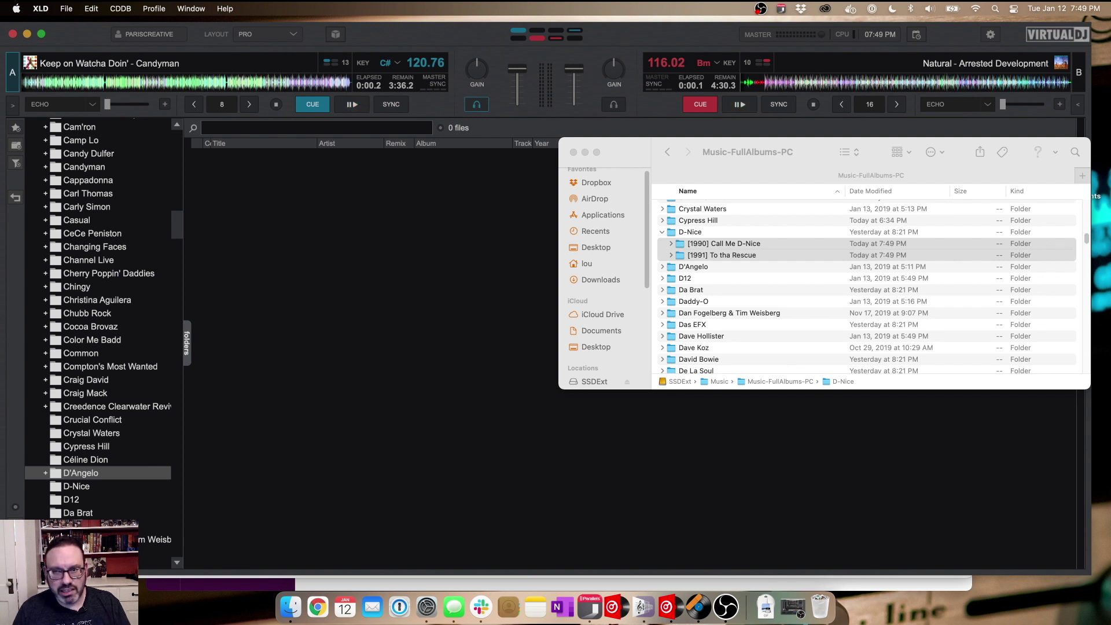
Send D'Angelo's [1995] Brown Sugar and D12's [2001] Devil's Night folders to XLD for conversion
click(661, 232)
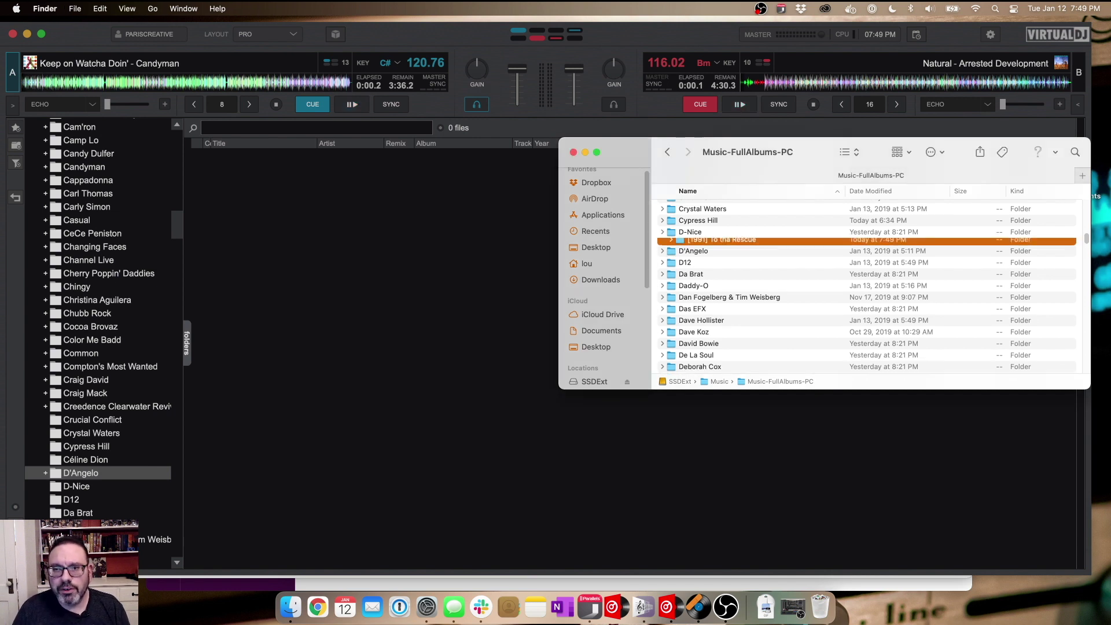
click(662, 243)
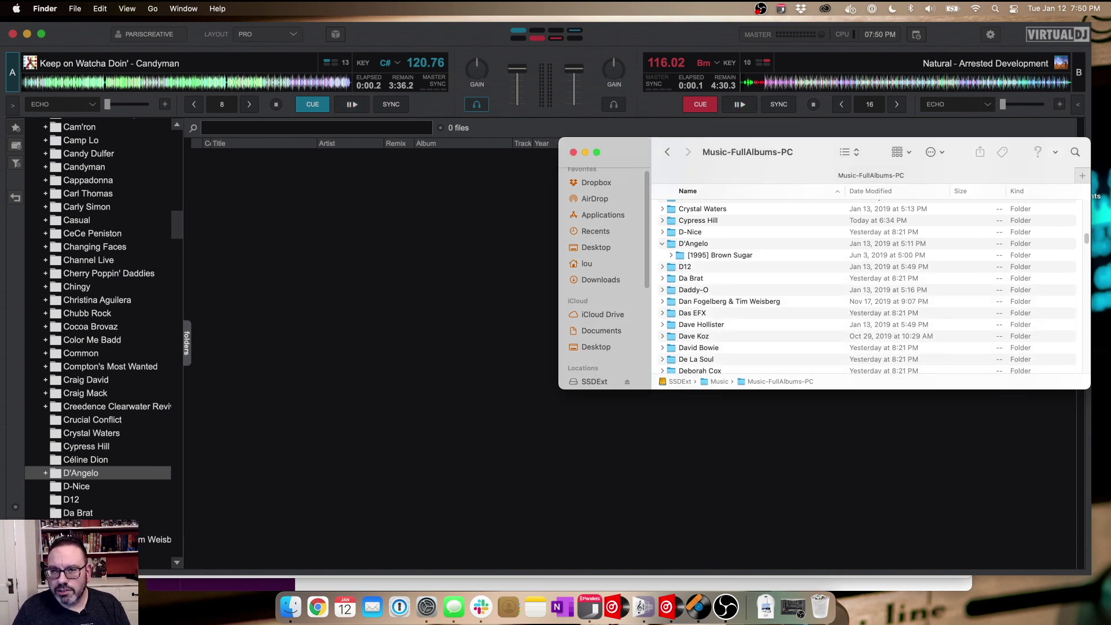
click(720, 255)
drag(719, 255, 641, 606)
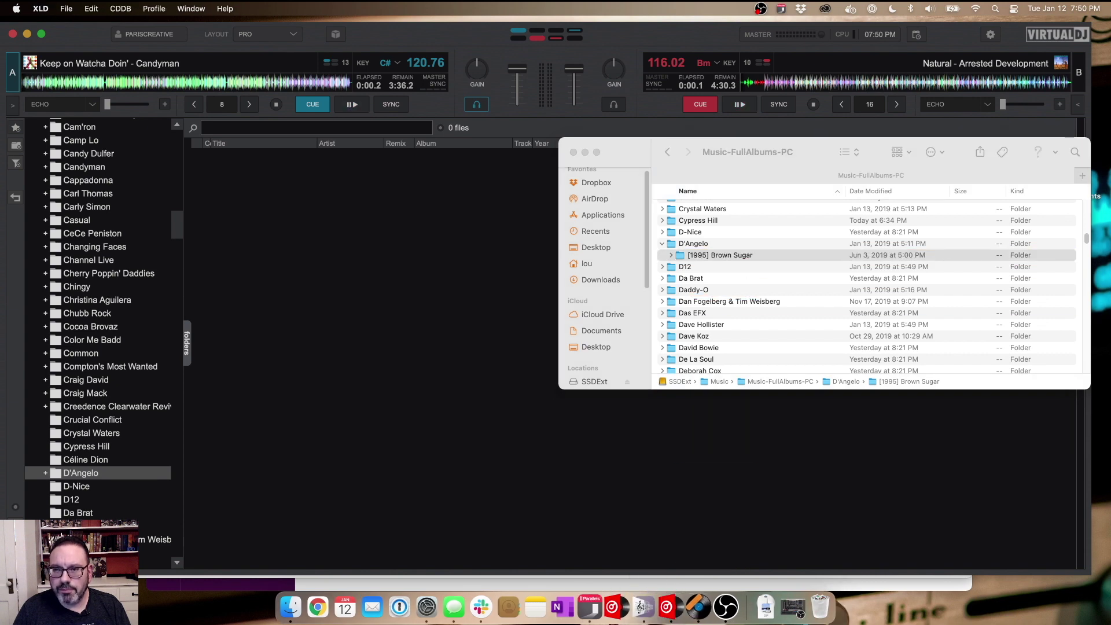
key(super+Tab)
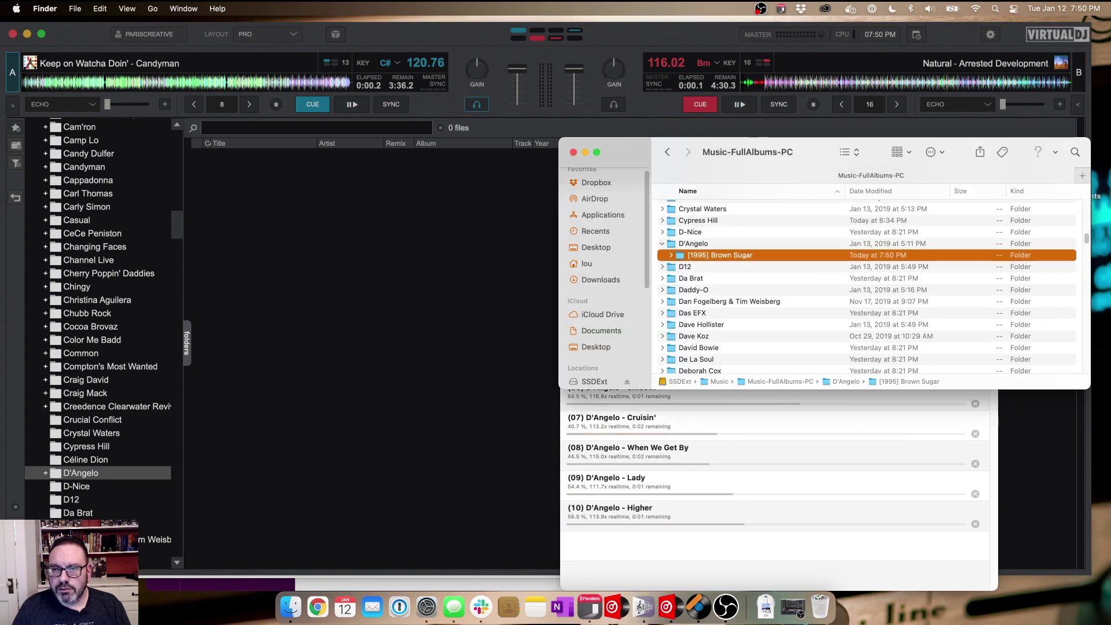
drag(682, 278, 642, 604)
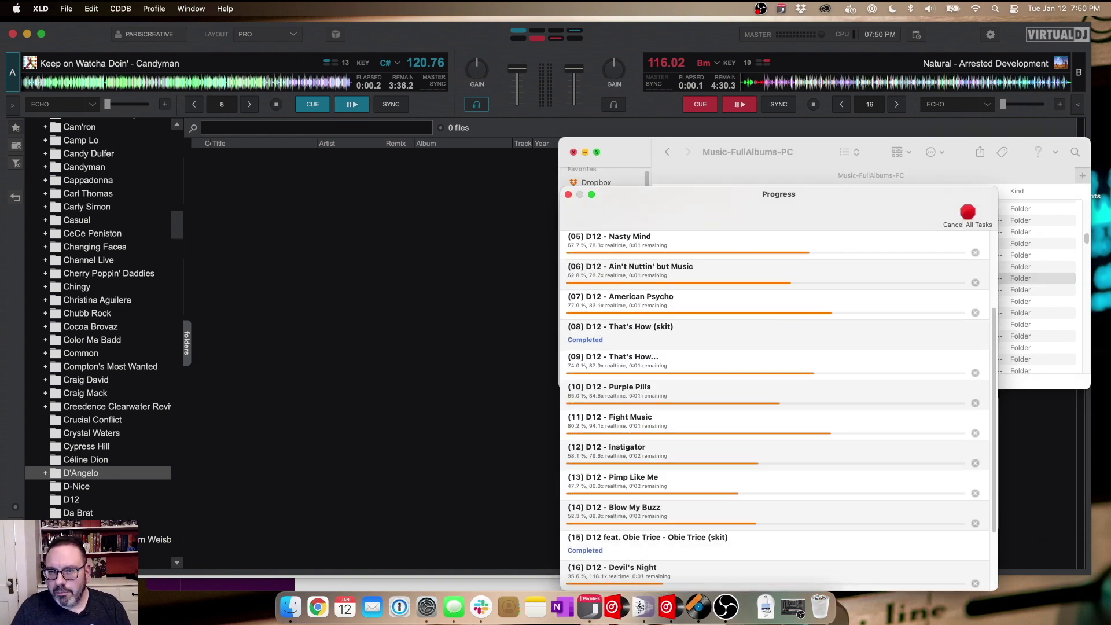
Open a new Finder window on SSDExt > Music > Music-FullAlbums-PC
click(573, 152)
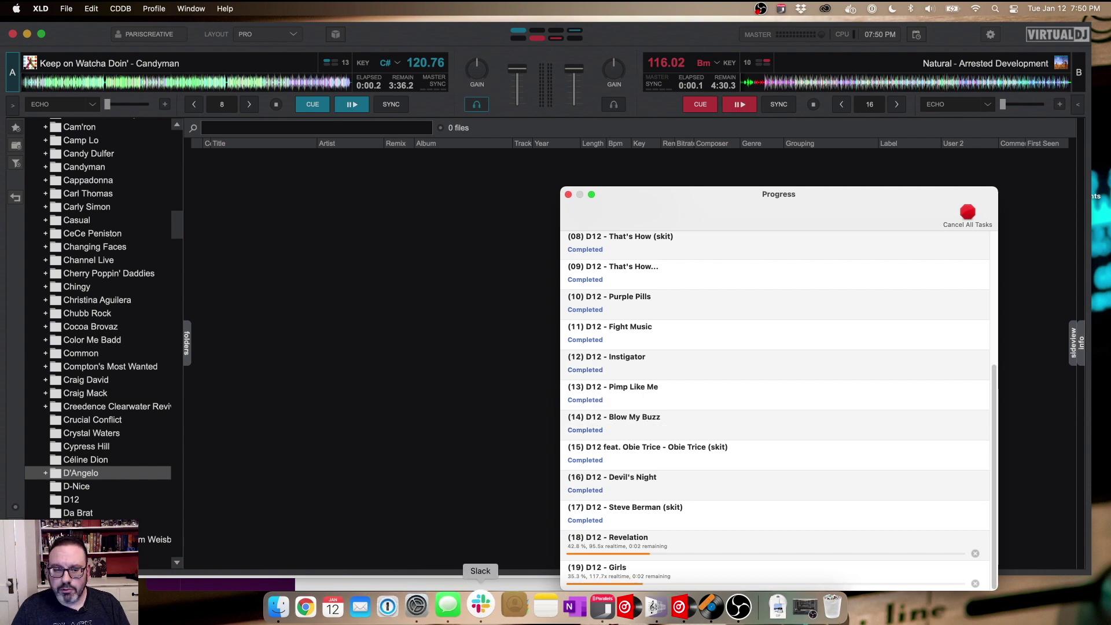
click(703, 604)
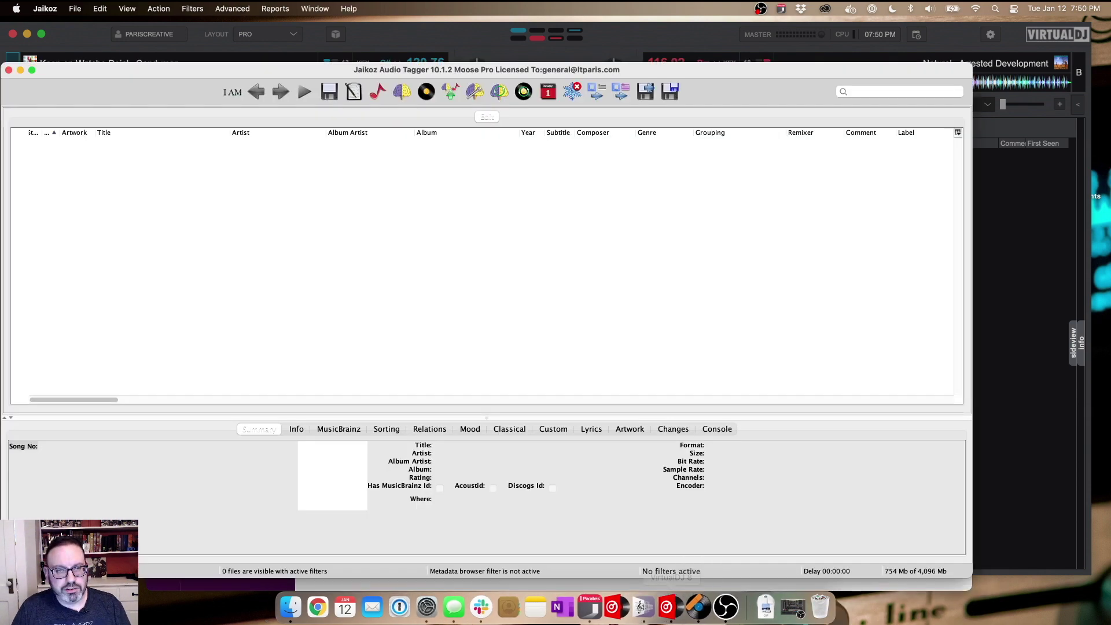
click(290, 606)
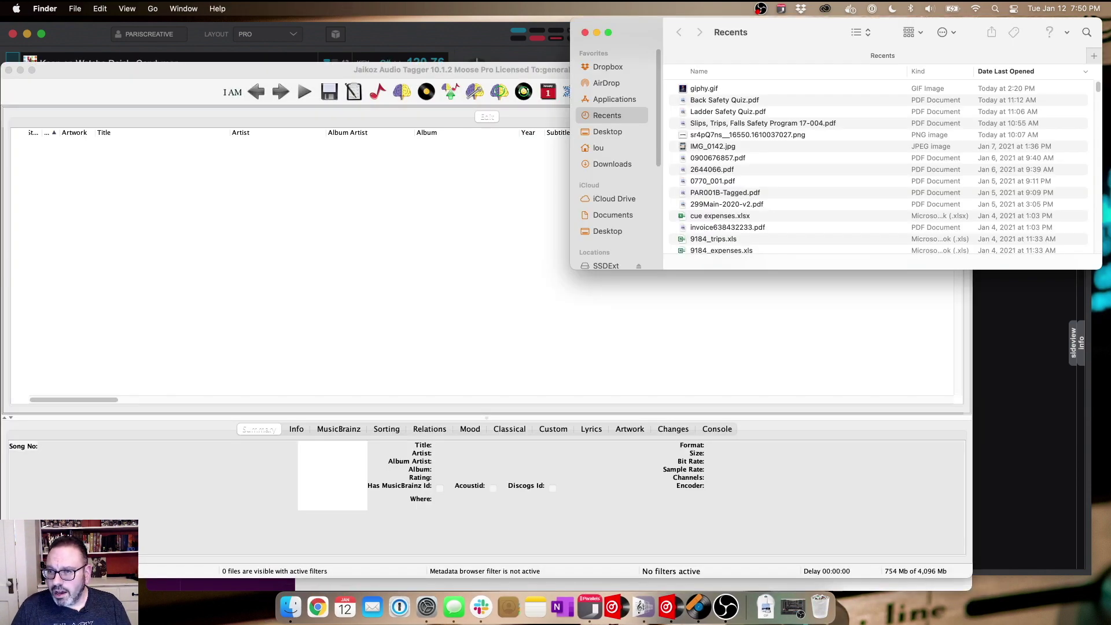
click(606, 266)
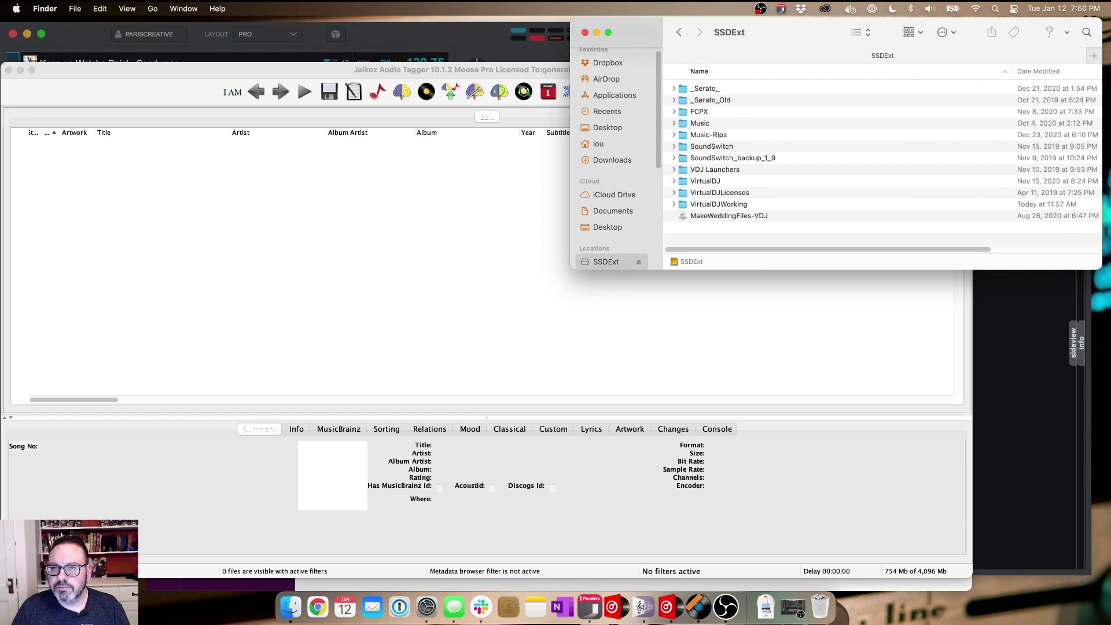
click(699, 111)
double_click(699, 123)
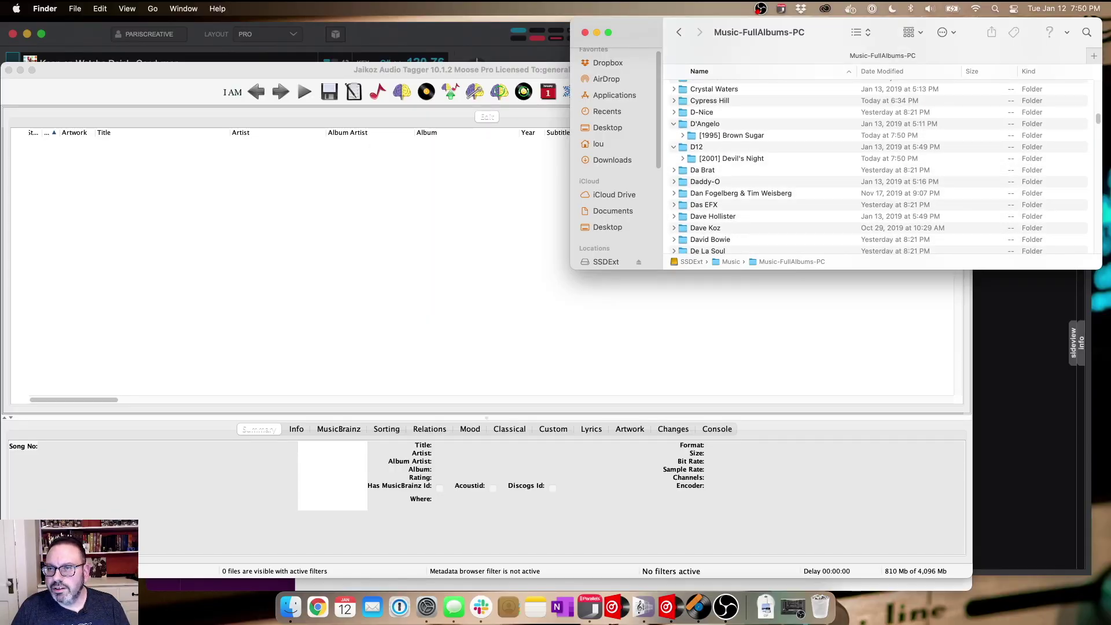
Expand D-Nice and select the D-Nice, D'Angelo and D12 folders
click(674, 112)
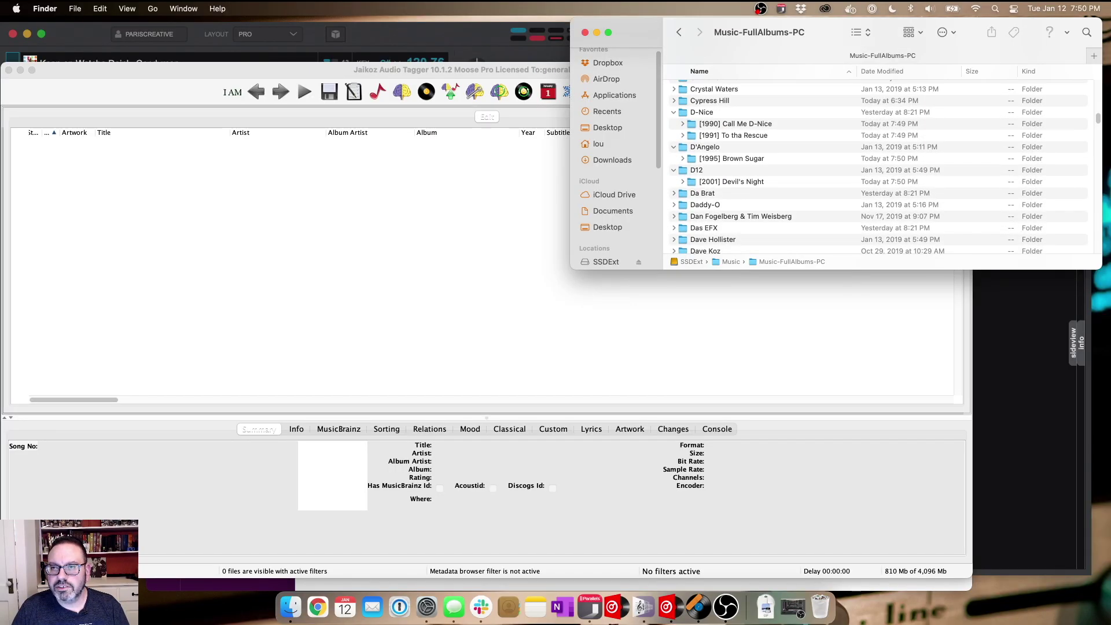
click(701, 113)
shift+click(697, 170)
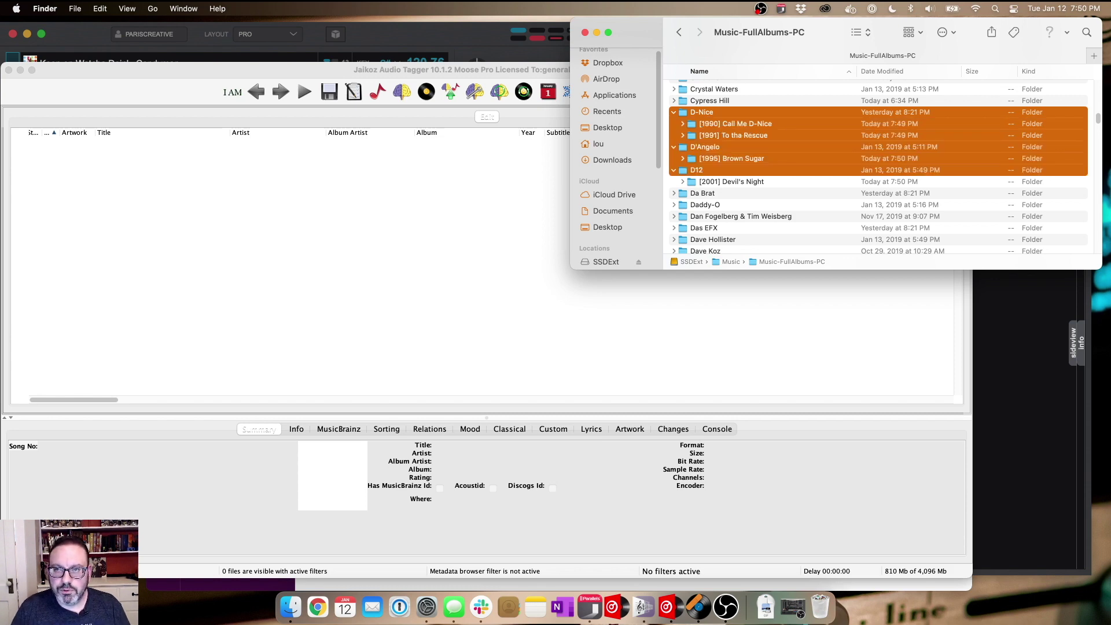
Drag the D-Nice, D'Angelo and D12 album folders into Jaikoz and browse the loaded FLAC tracks
drag(697, 170, 486, 243)
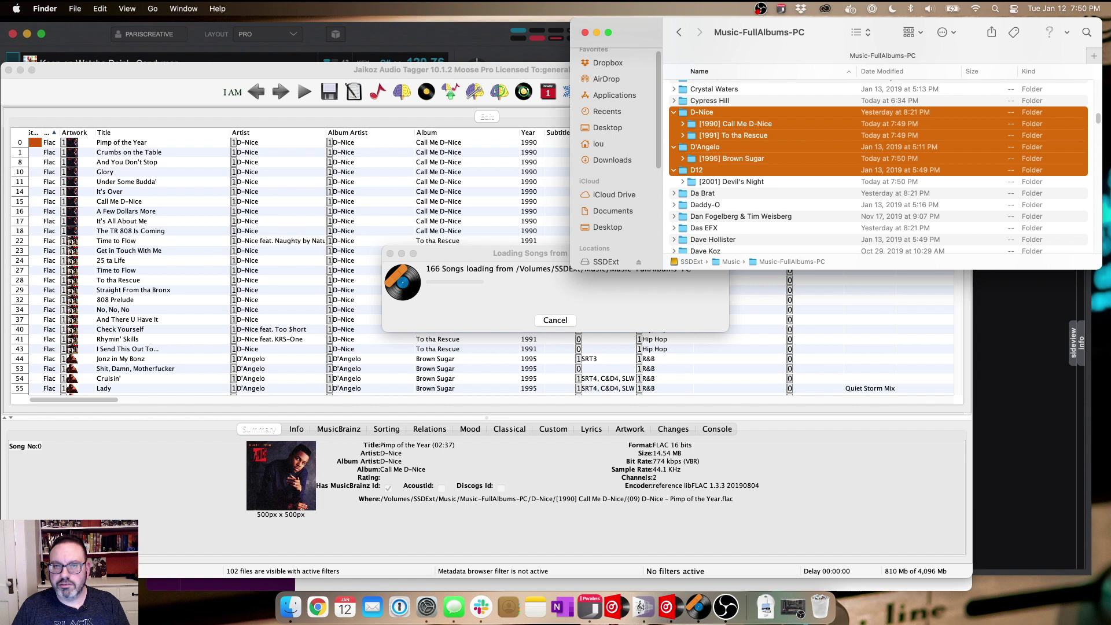
click(468, 231)
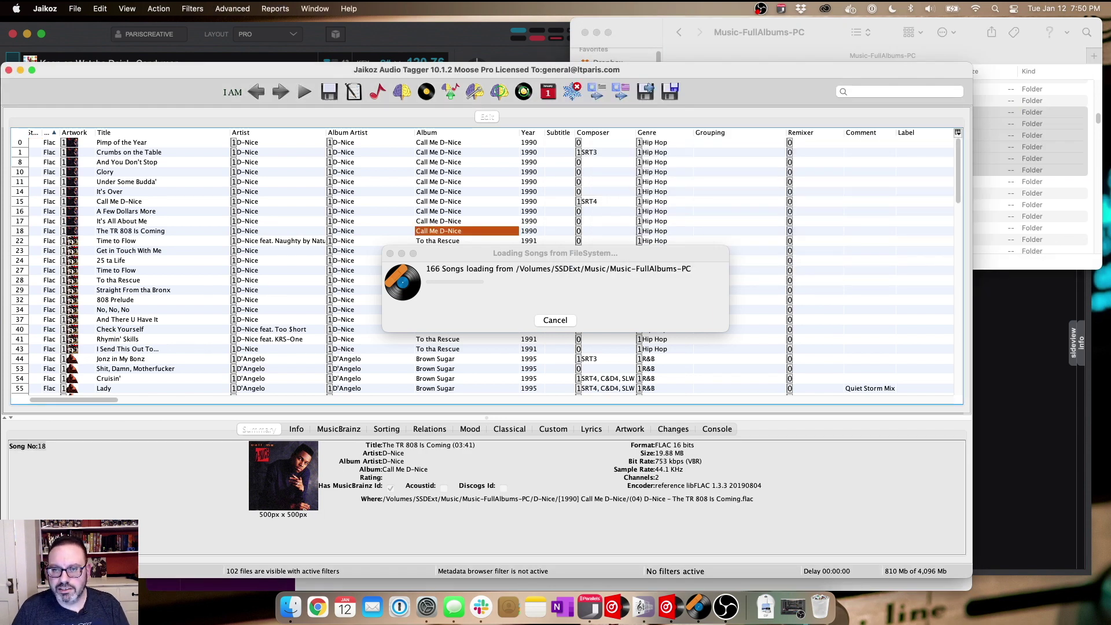
click(467, 349)
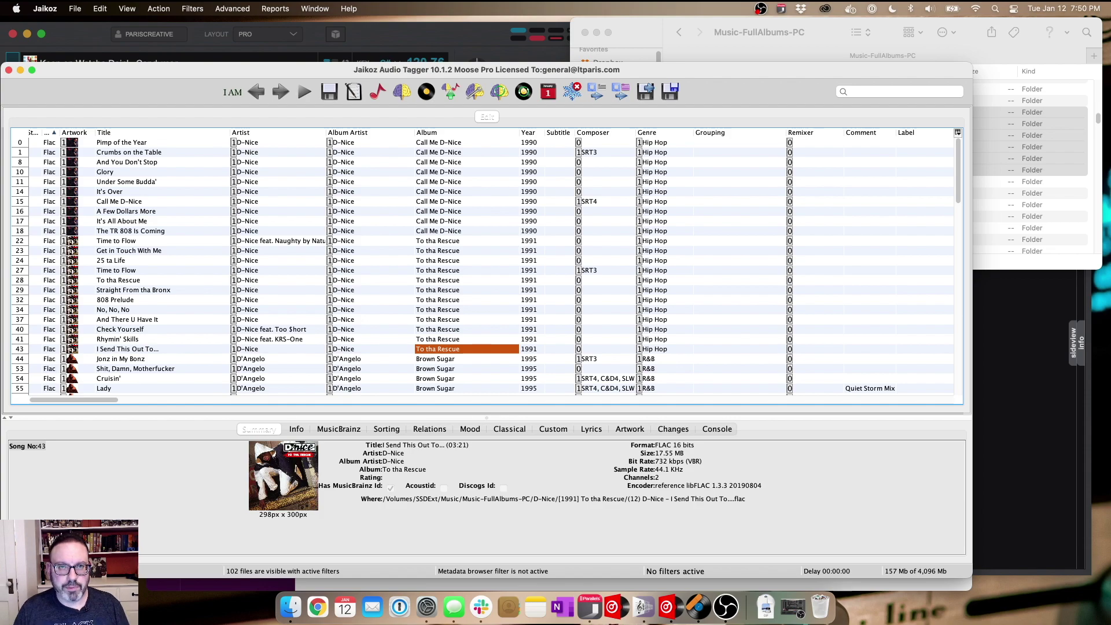
scroll(486, 263, right, 15)
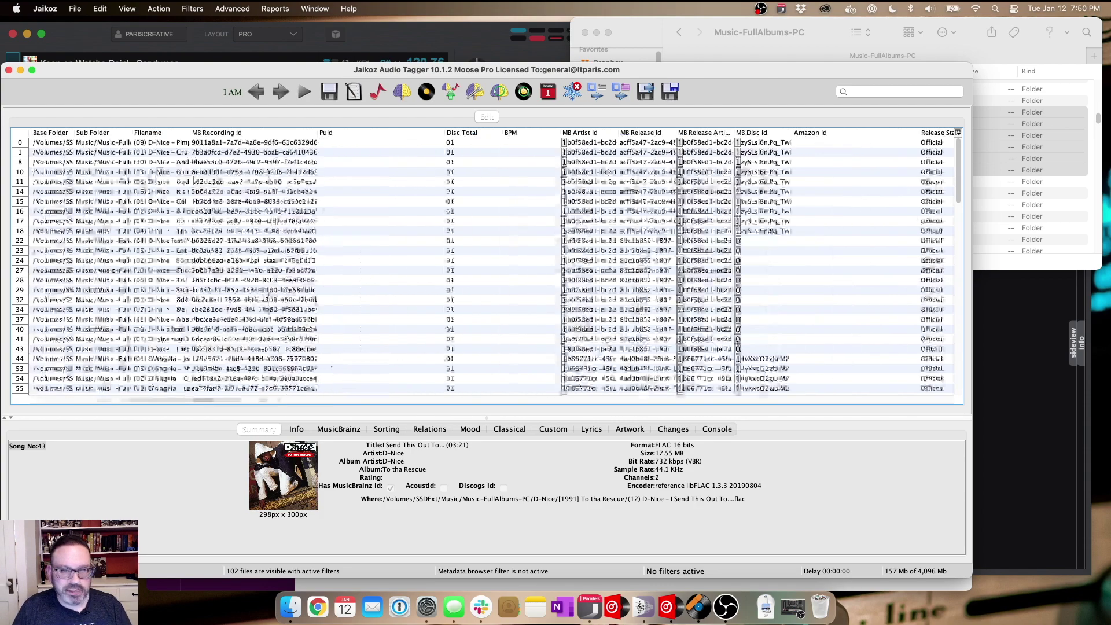
scroll(486, 263, left, 15)
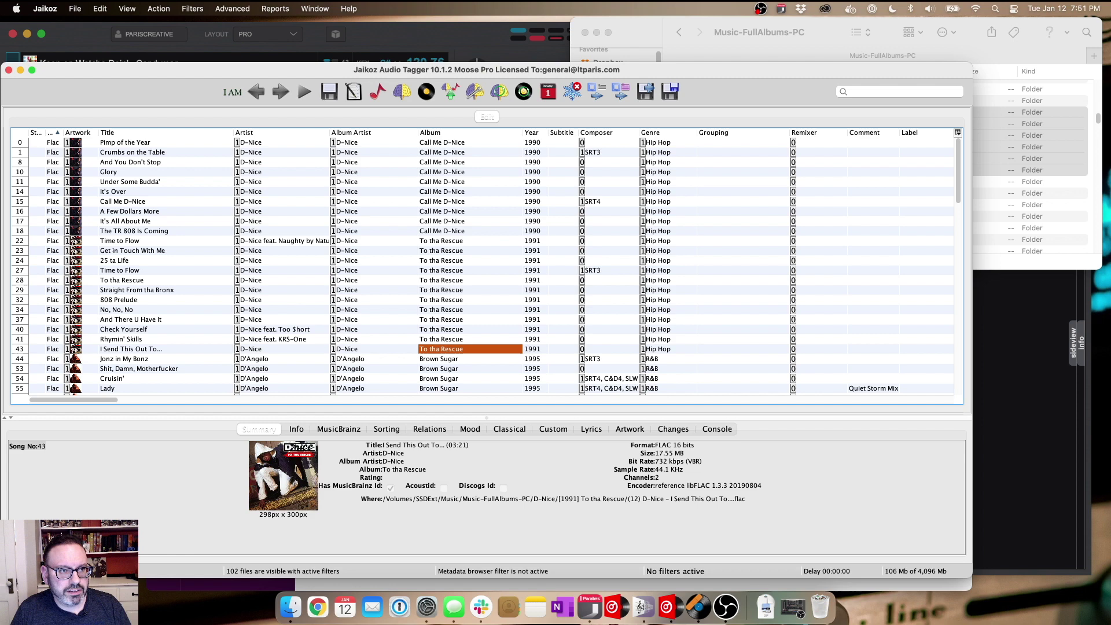
click(53, 143)
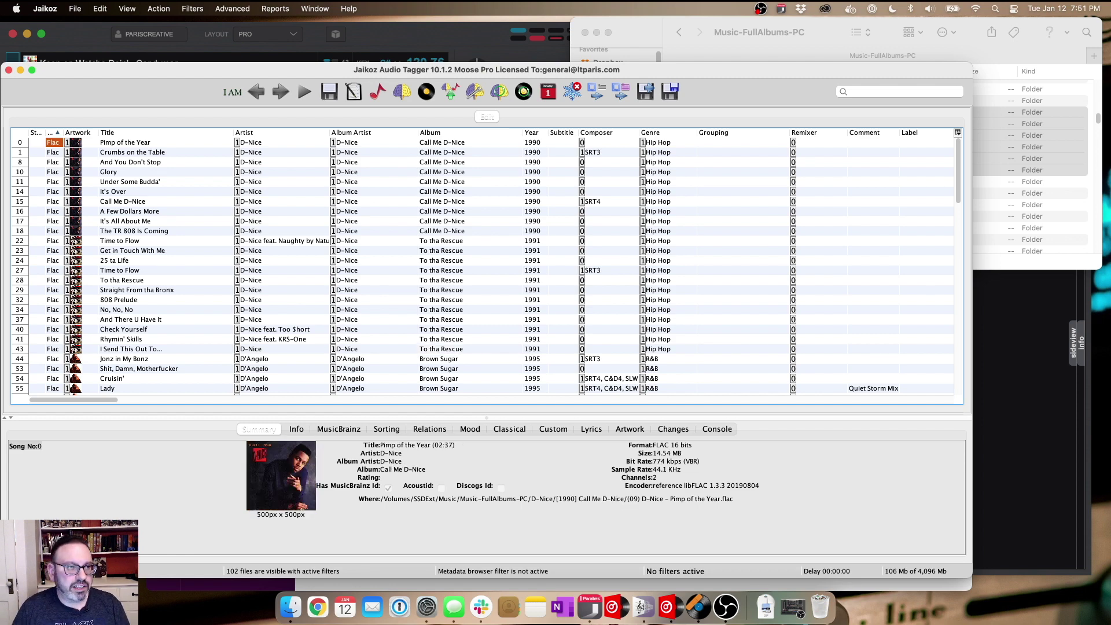
scroll(486, 266, down, 10)
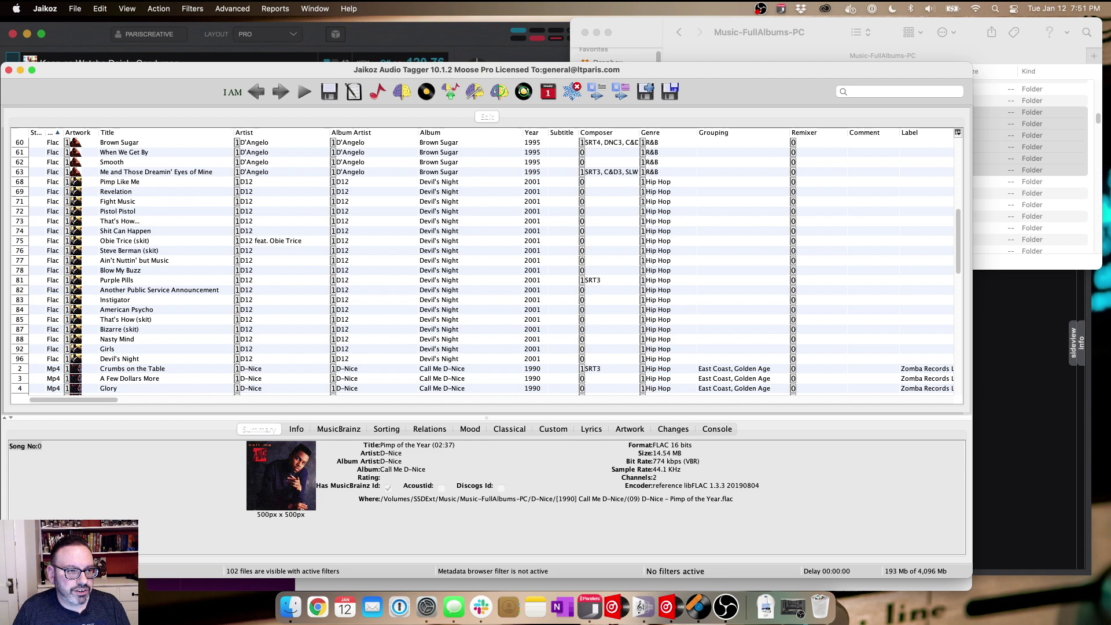
scroll(19, 310, down, 5)
Select the D12 Devil's Night FLAC rows and open the Action menu
shift+click(19, 309)
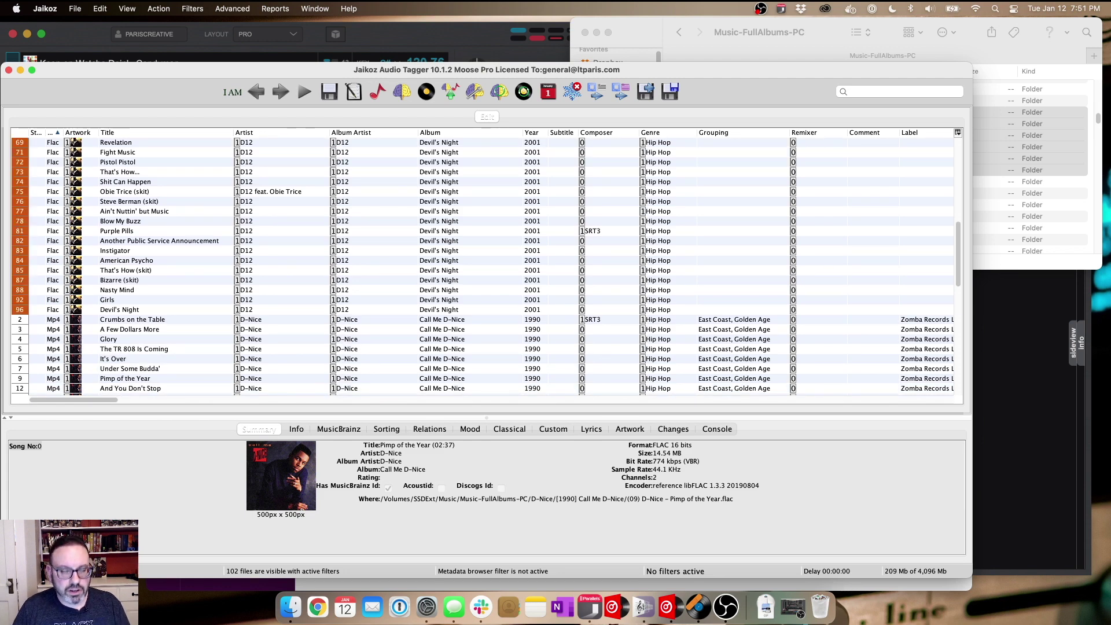
click(159, 8)
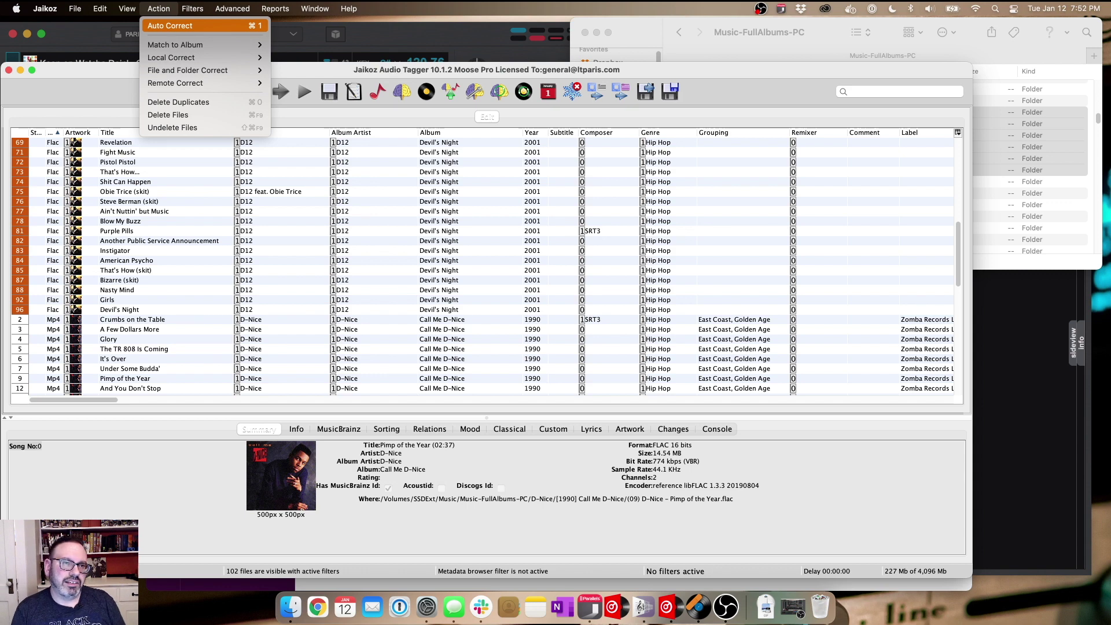
Run Auto Correct on the selected FLAC tracks to fetch MusicBrainz tags
key(Return)
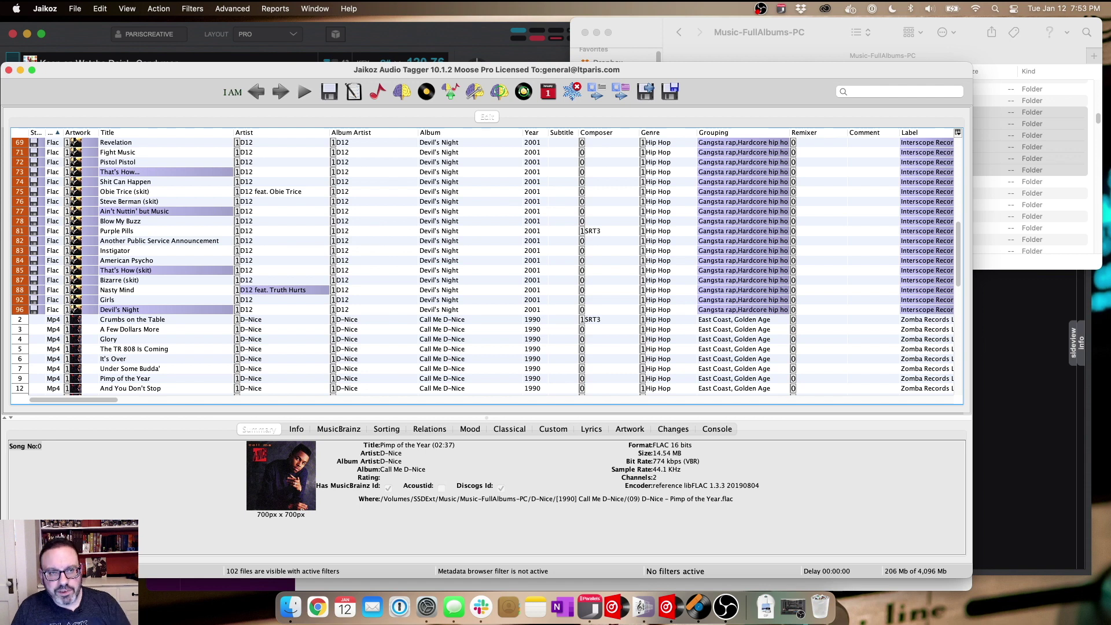
Compare the corrected FLAC tags, like Crumbs on the Table's new grouping, with the old Mp4 copies
click(282, 191)
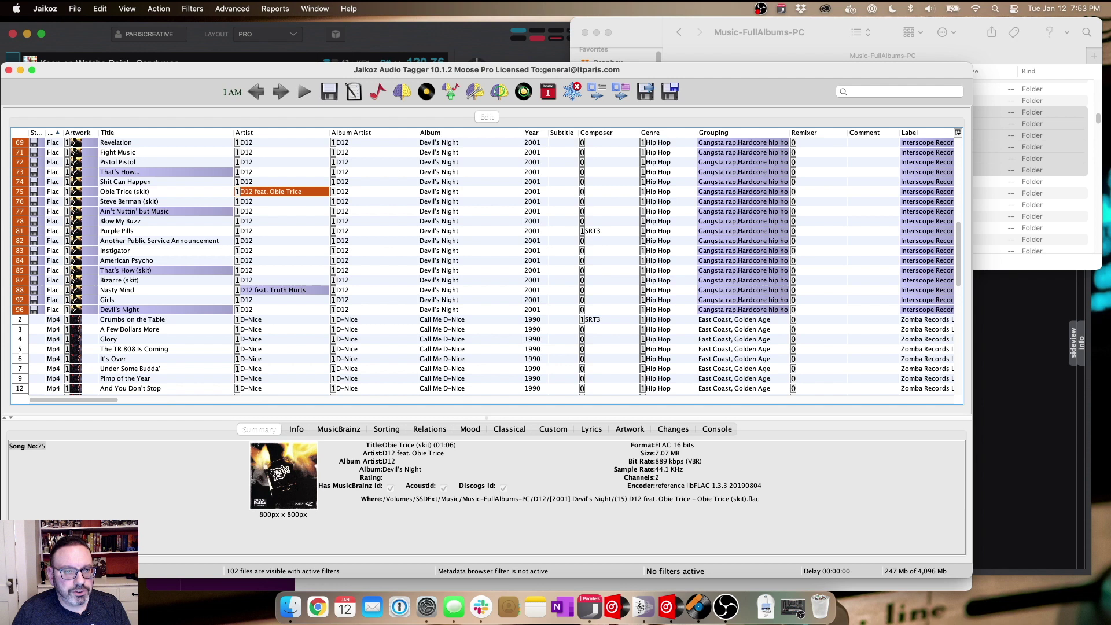
scroll(483, 266, up, 10)
scroll(484, 266, up, 4)
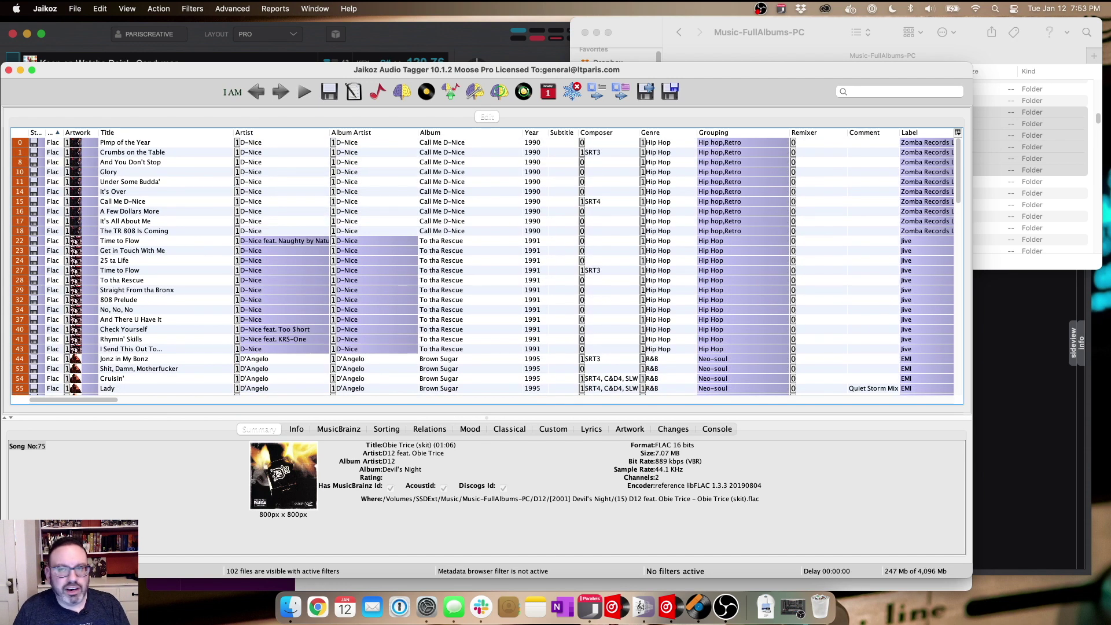
click(743, 153)
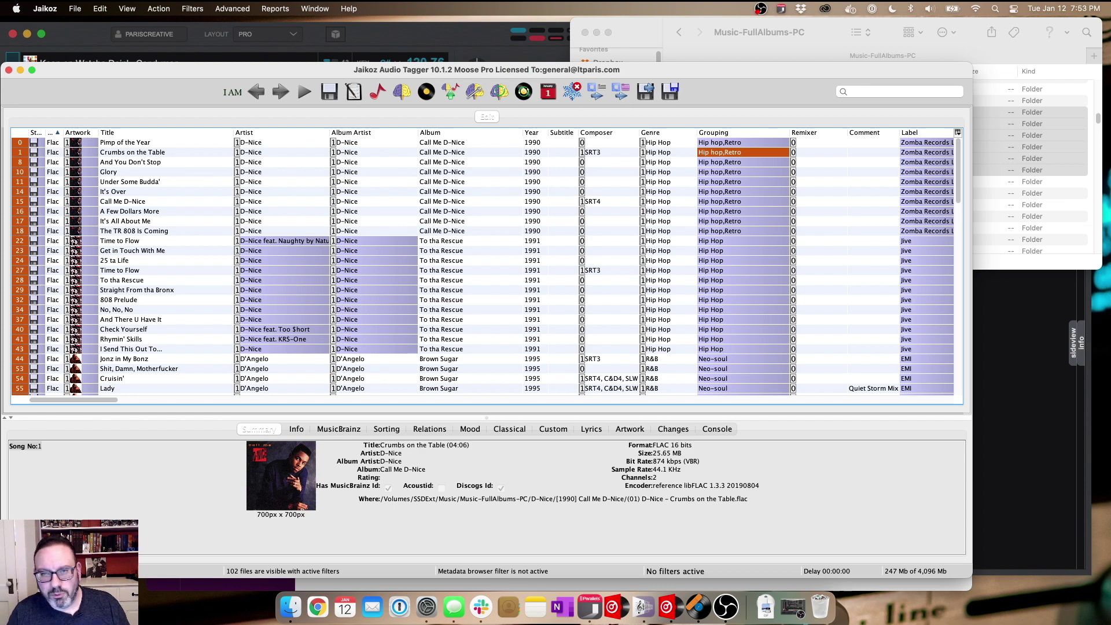
scroll(483, 266, down, 12)
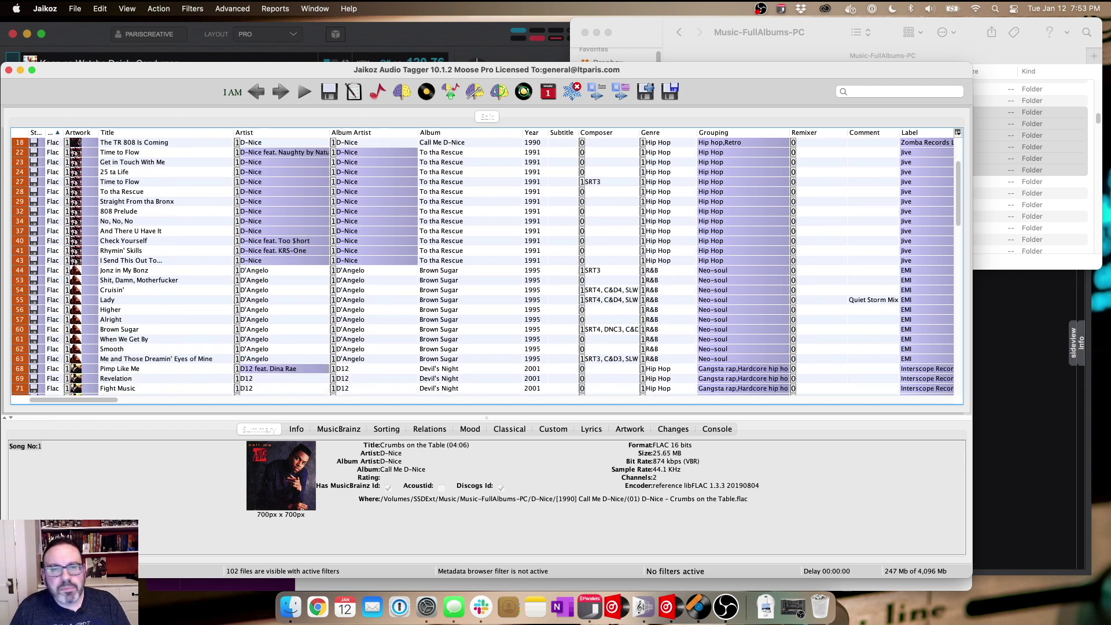
scroll(486, 264, down, 4)
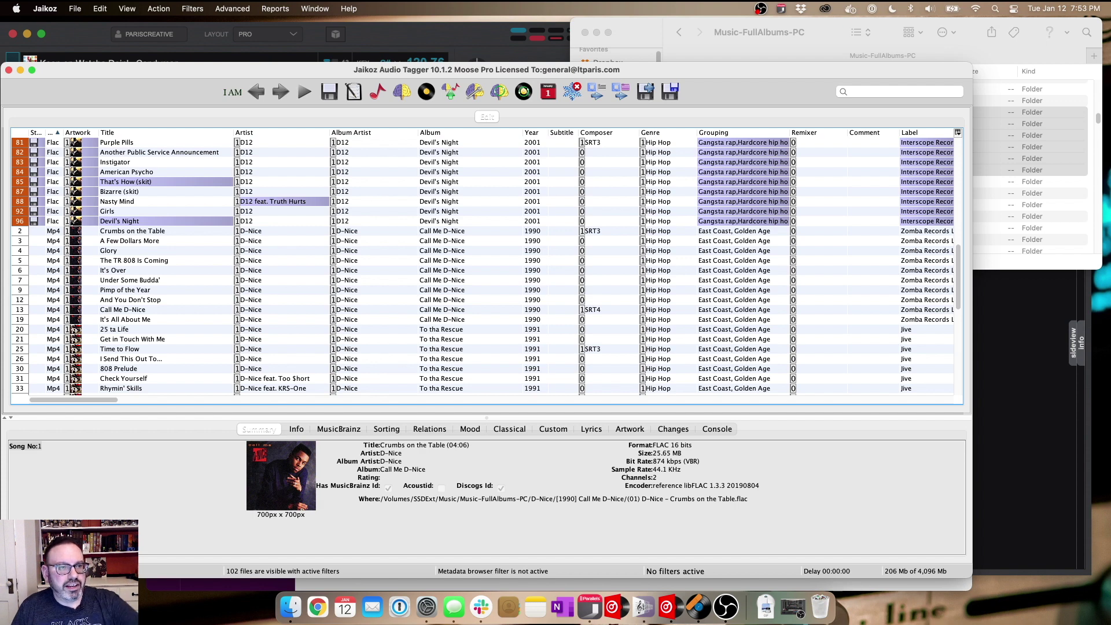
click(53, 231)
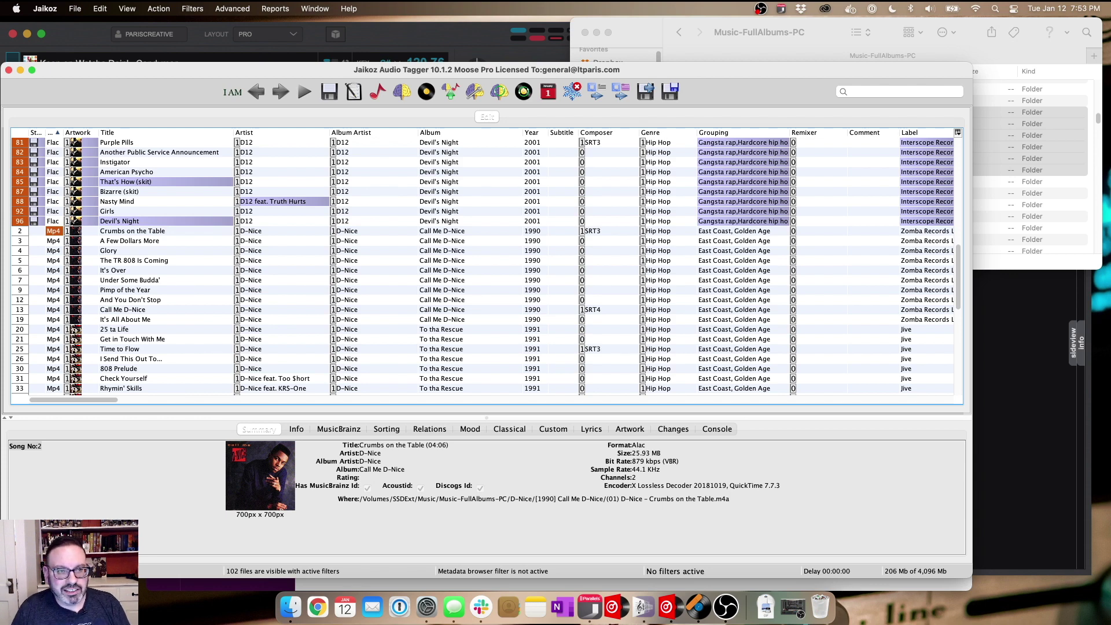
Copy the Mp4 'East Coast, Golden Age' groupings onto the Grouping cells of all D-Nice FLAC tracks
click(742, 231)
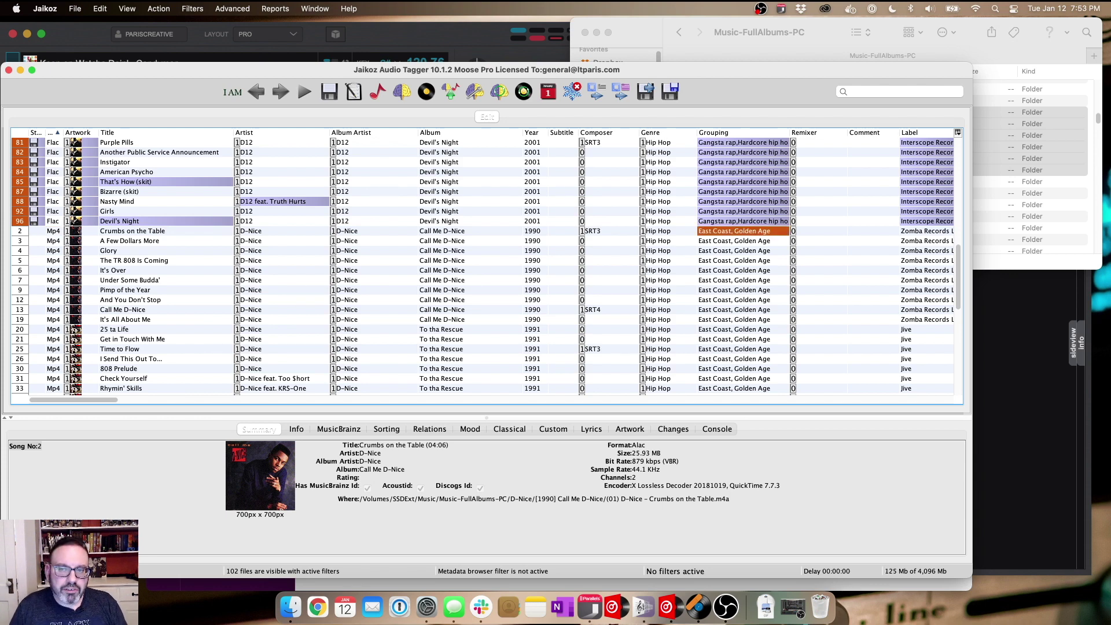
scroll(483, 266, down, 3)
scroll(488, 264, down, 2)
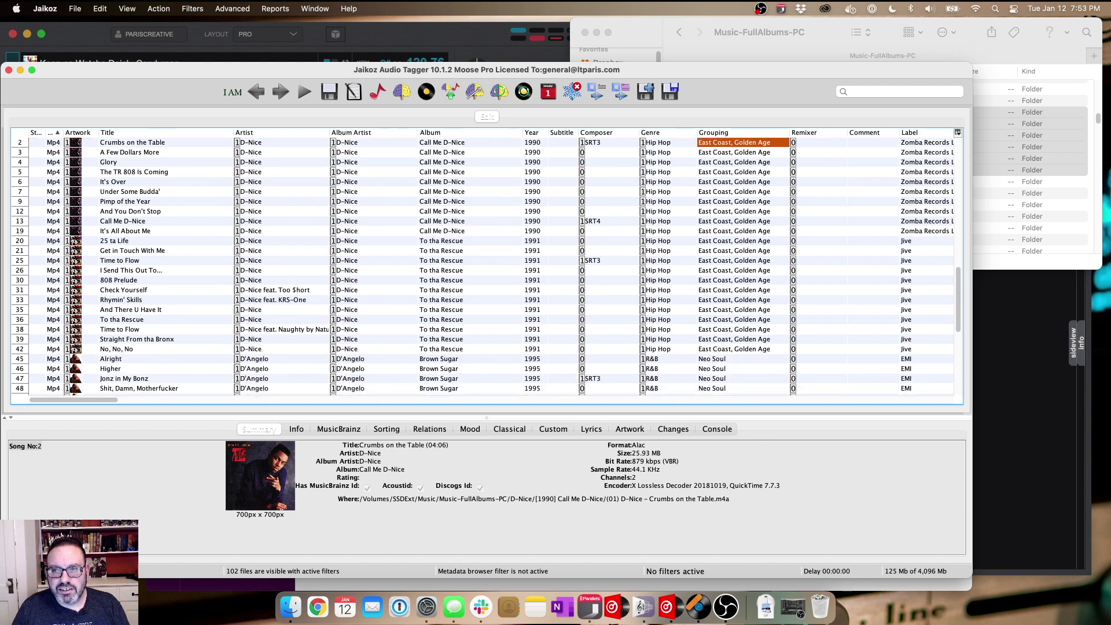
shift+click(743, 330)
key(super+c)
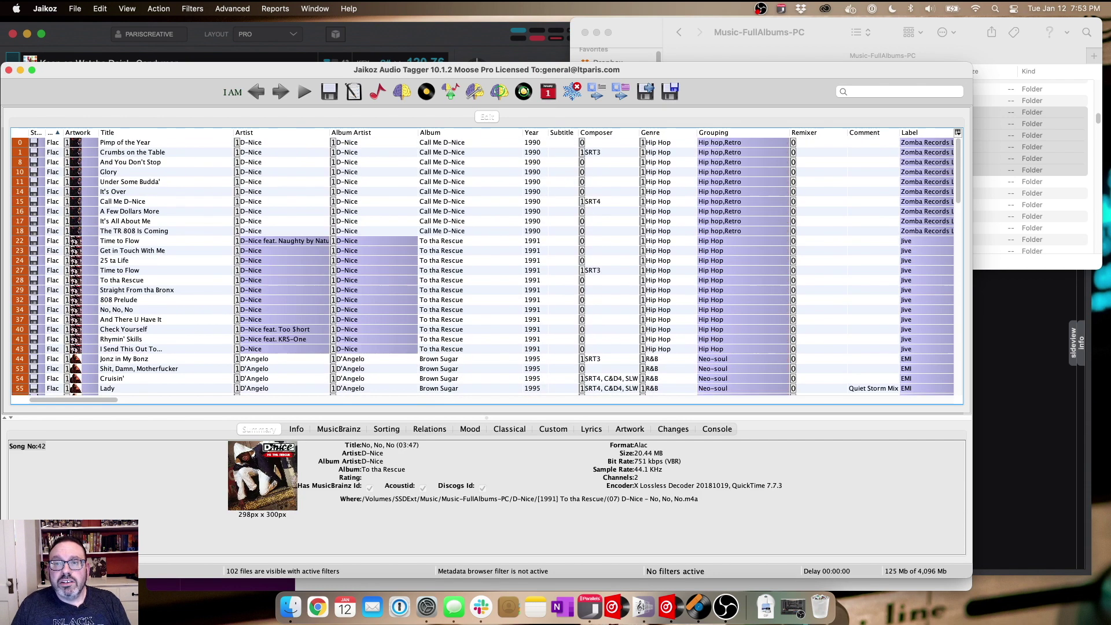
click(743, 142)
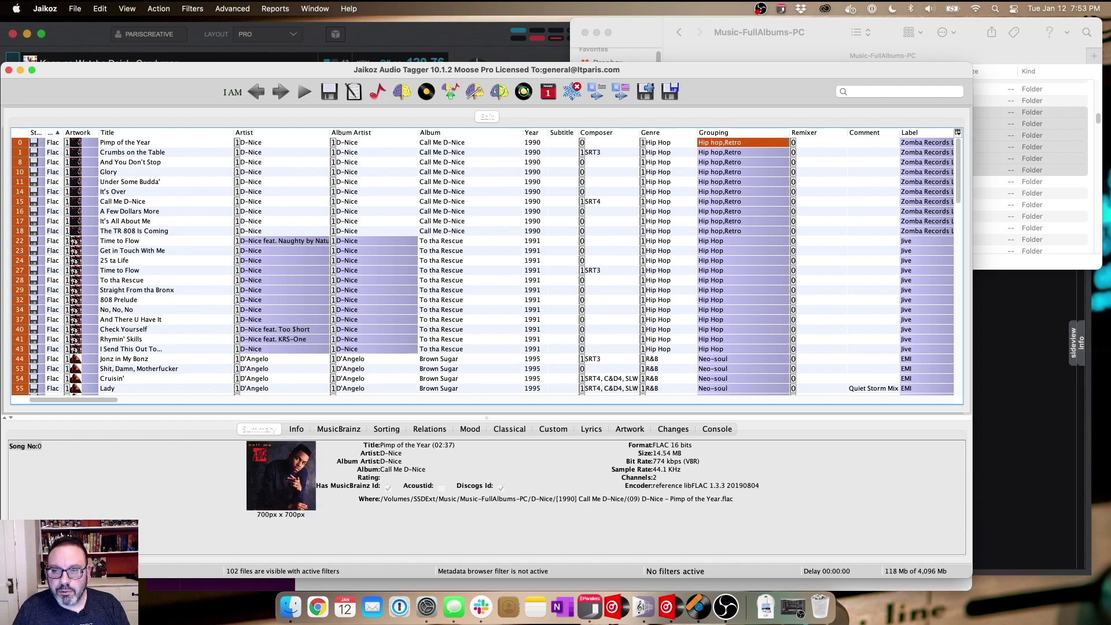
shift+click(743, 349)
key(super+v)
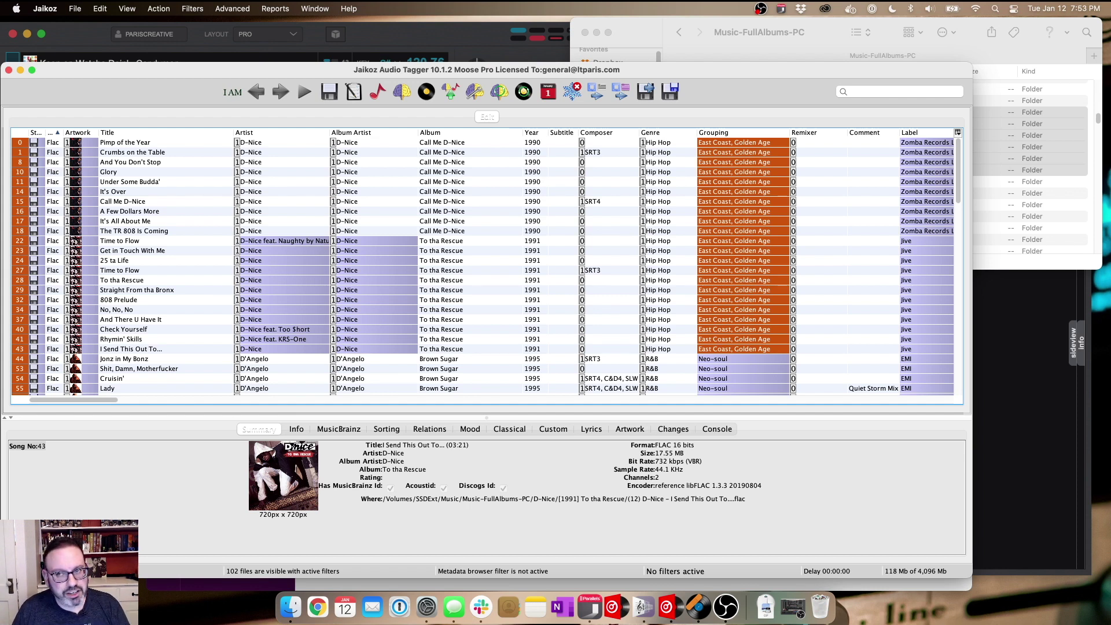
scroll(488, 265, down, 5)
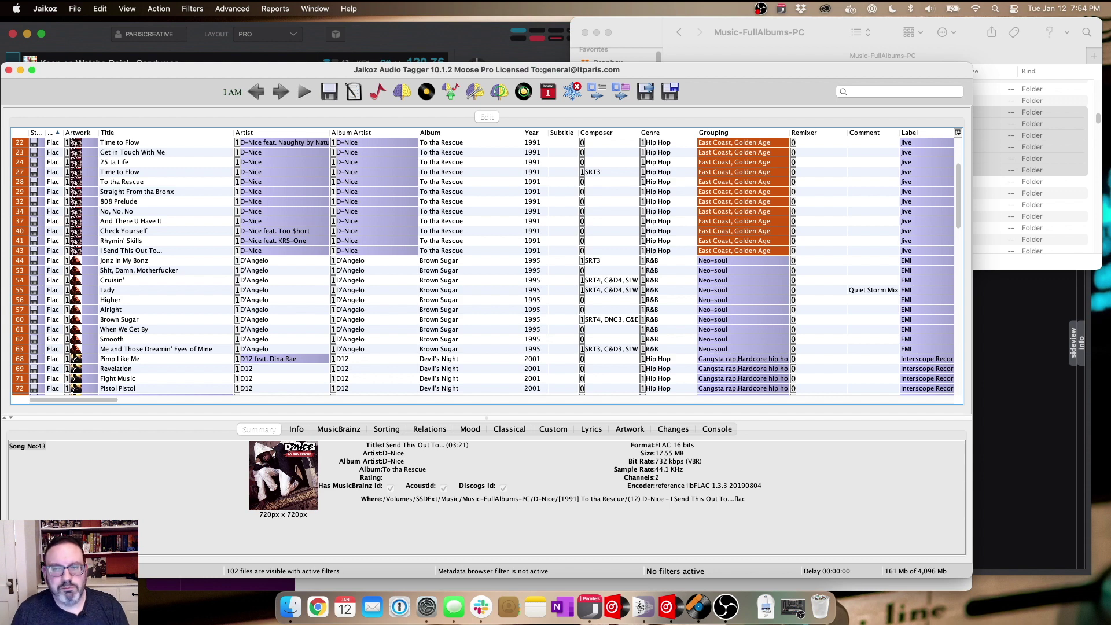
scroll(486, 266, down, 20)
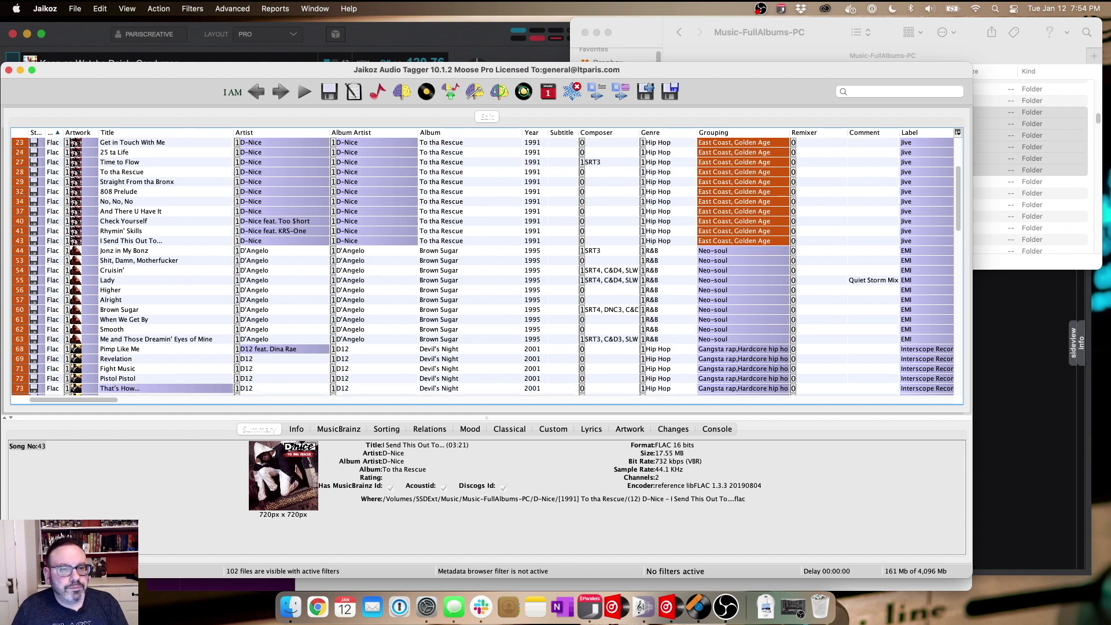
scroll(743, 250, down, 1)
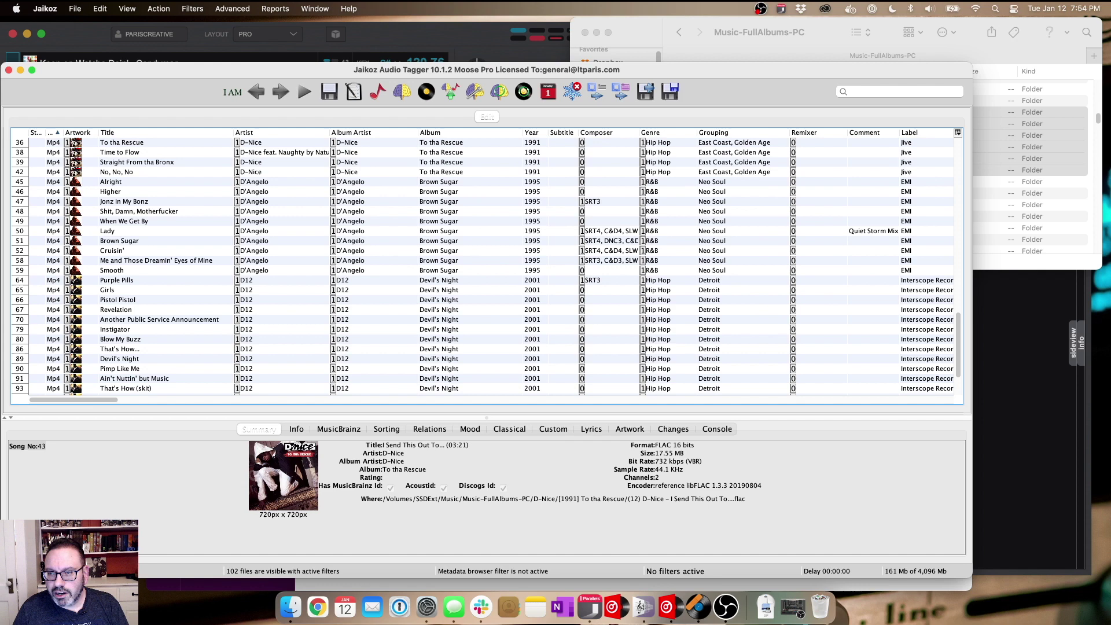
click(743, 250)
scroll(484, 266, up, 15)
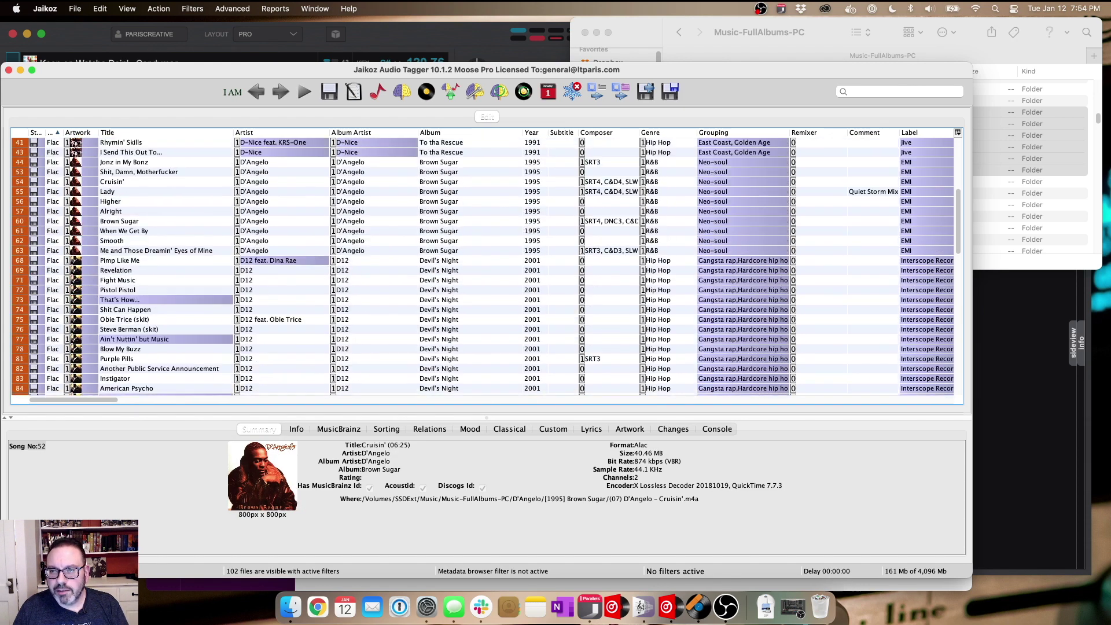
drag(742, 214, 743, 300)
text(Neo Soul Neo Soul Neo Soul Neo Soul Neo Soul Neo Soul Neo Soul Neo Soul Neo Soul Neo Soul)
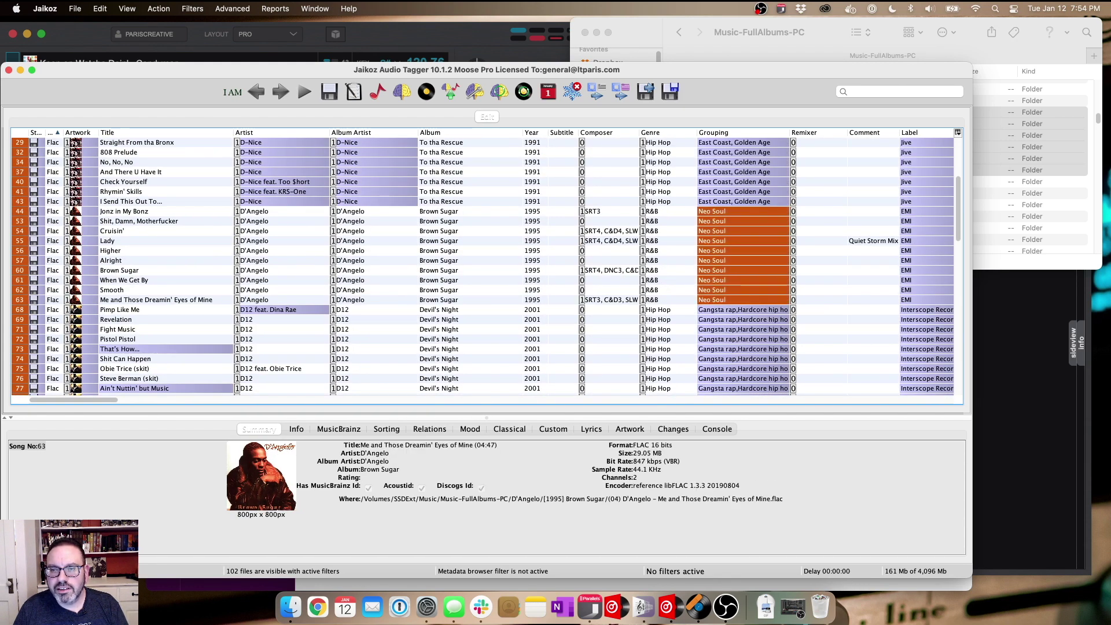
scroll(489, 266, down, 15)
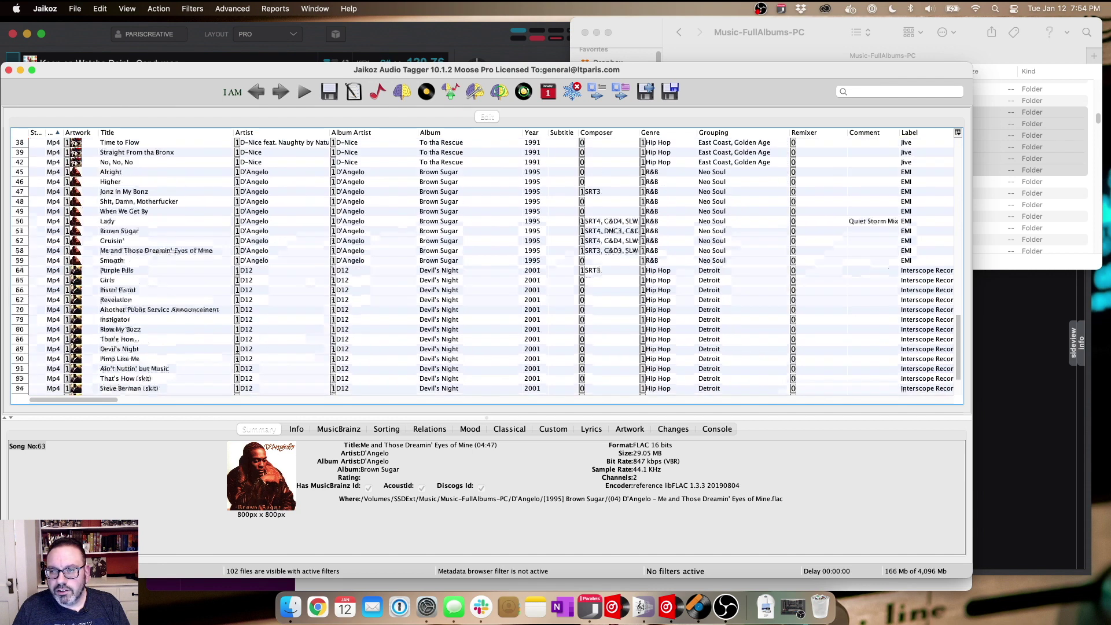
click(742, 213)
scroll(742, 231, up, 8)
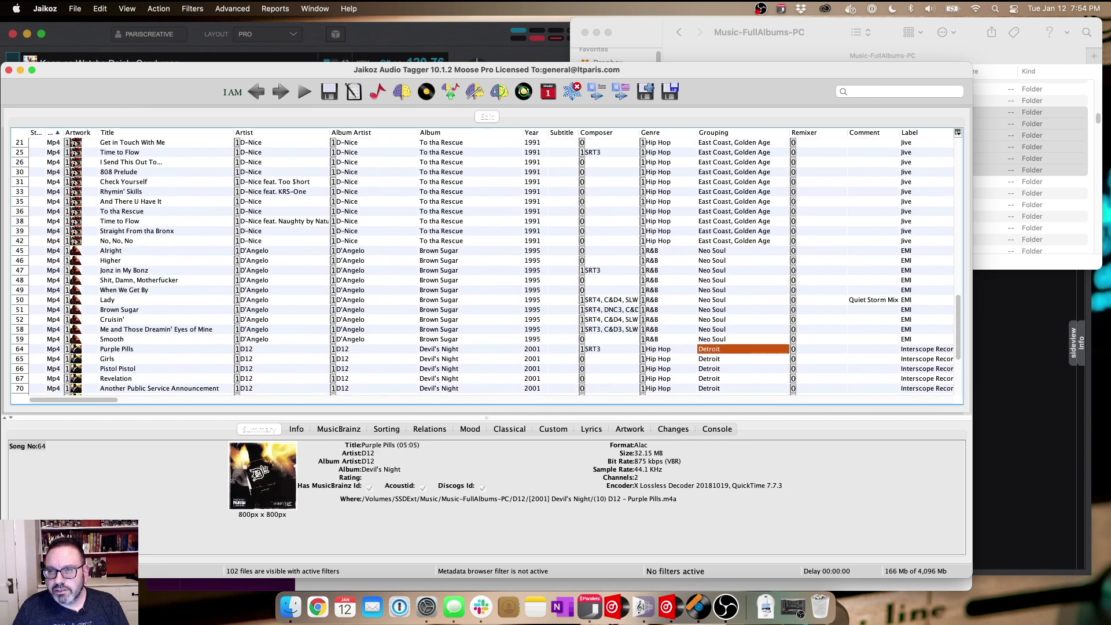
scroll(484, 267, up, 5)
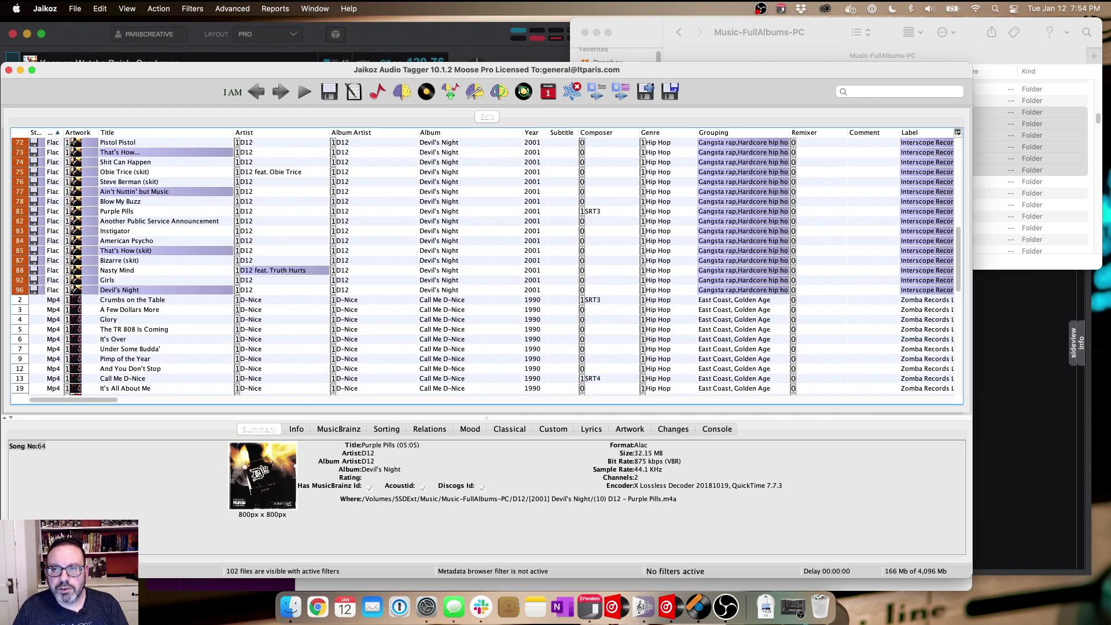
scroll(484, 266, up, 5)
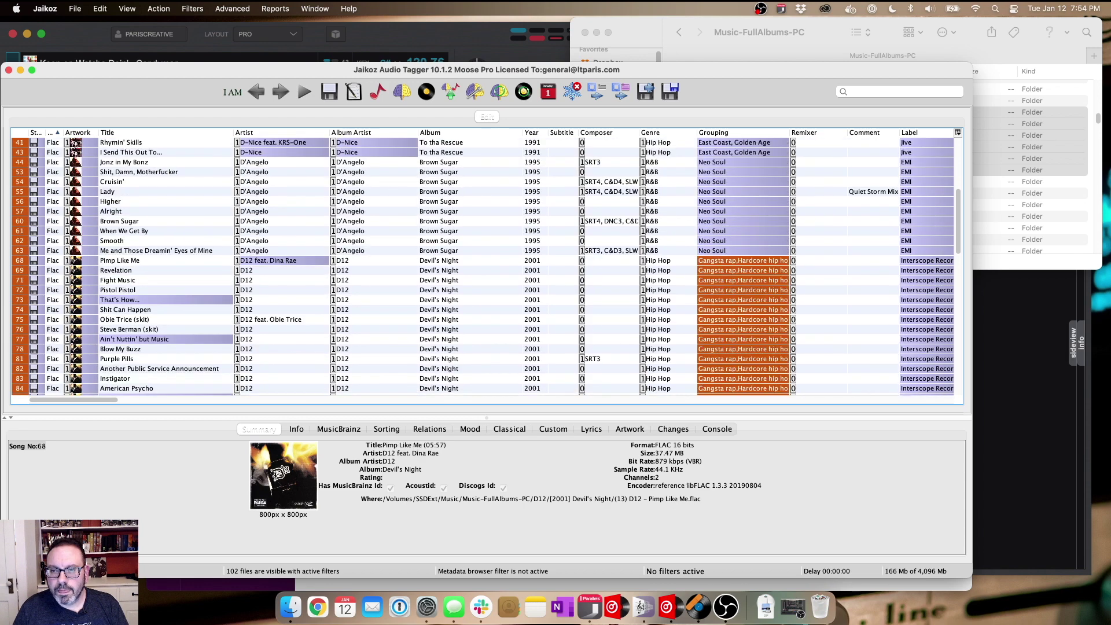
scroll(484, 266, down, 15)
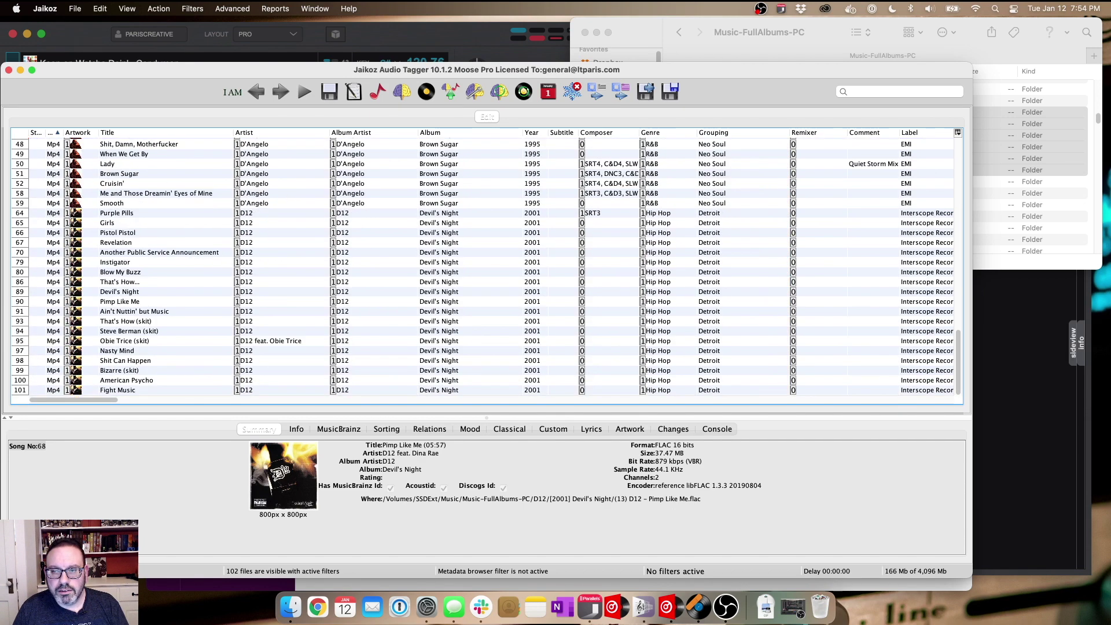
scroll(484, 266, up, 15)
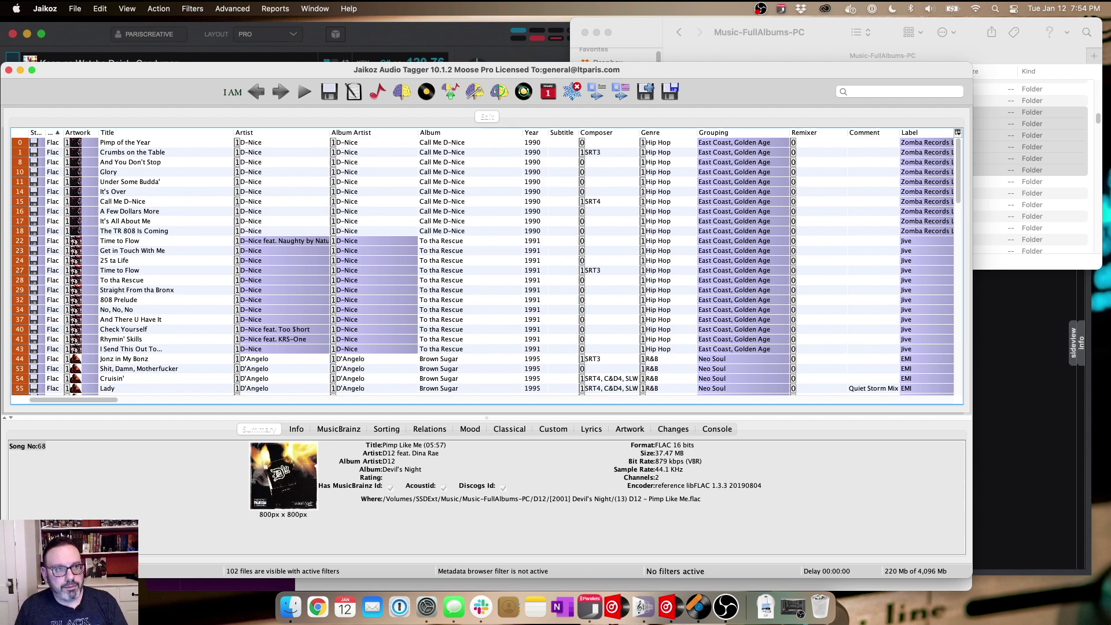
scroll(484, 266, down, 3)
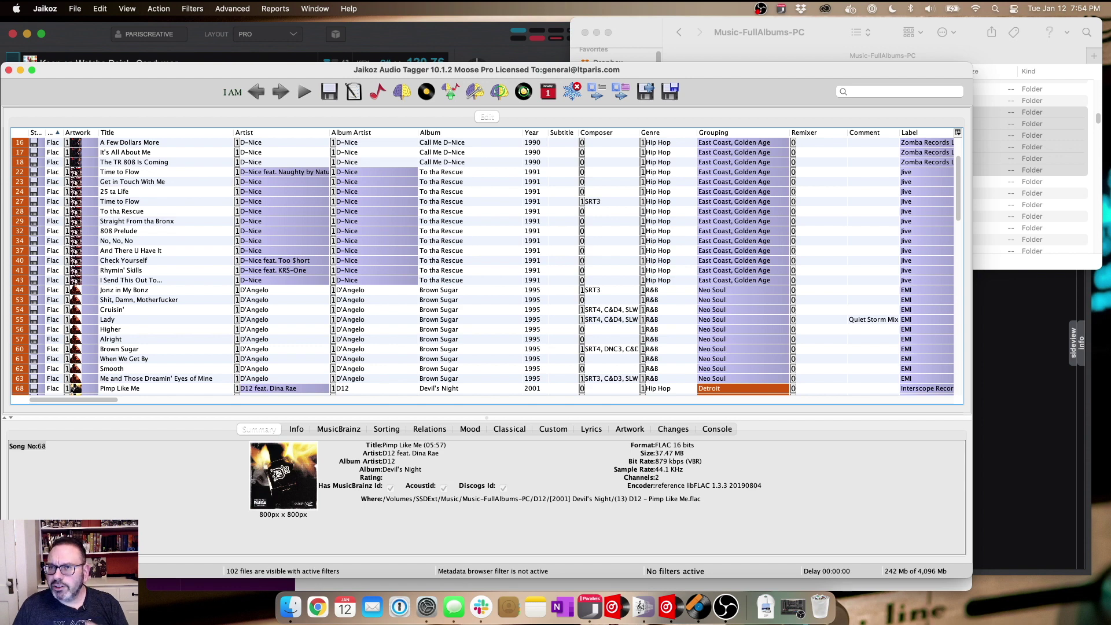
click(609, 201)
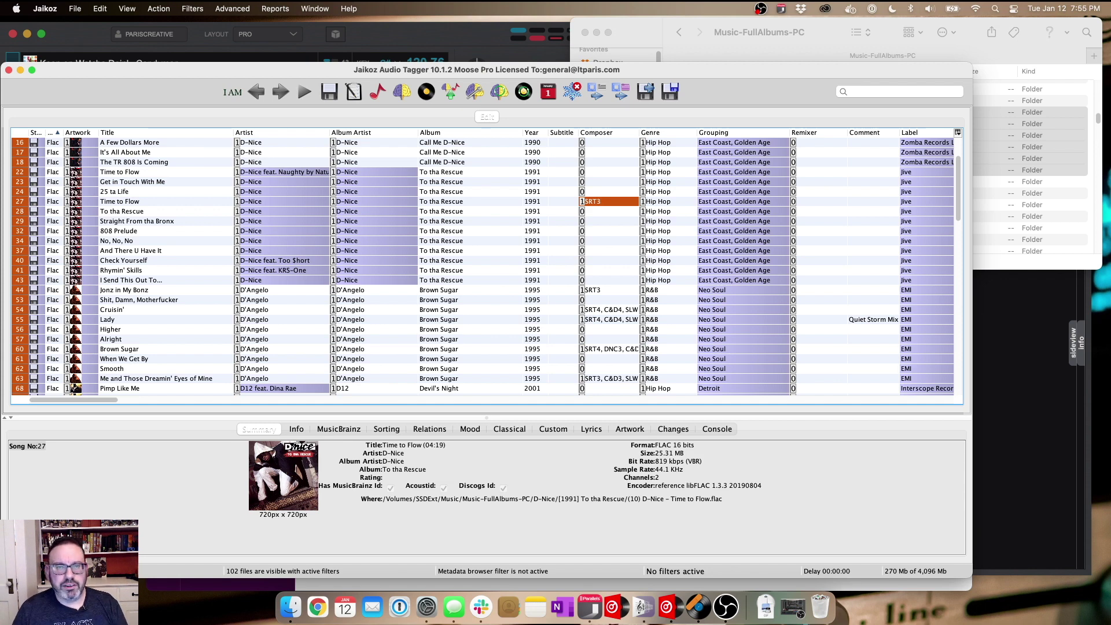
scroll(483, 265, down, 1)
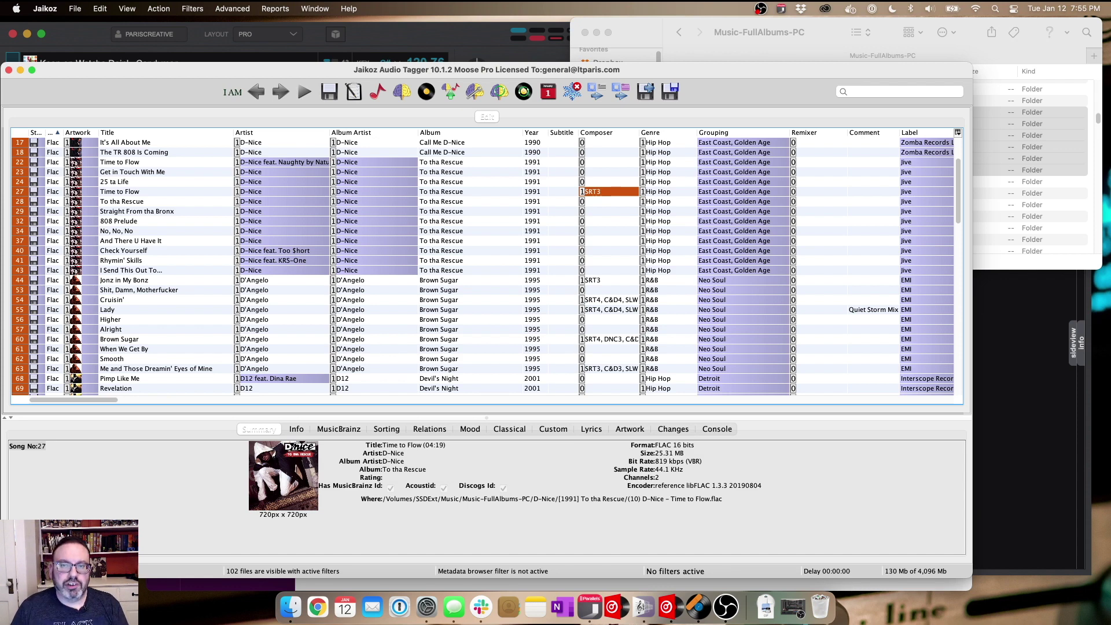
scroll(486, 266, down, 20)
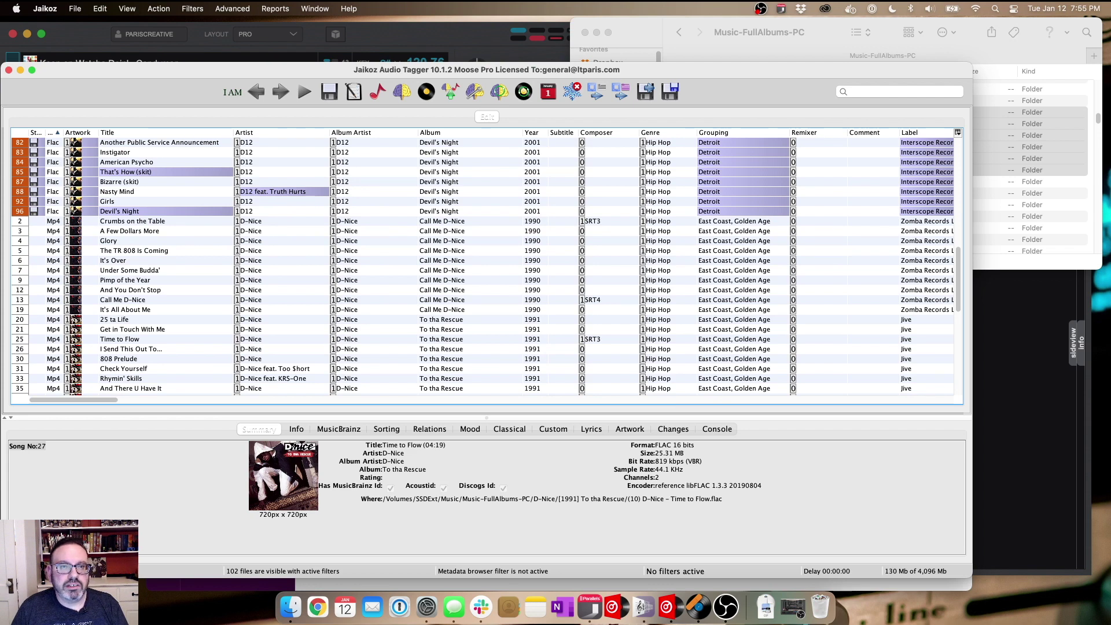
Save the tag changes to all 51 edited songs, then switch to VirtualDJ
click(329, 91)
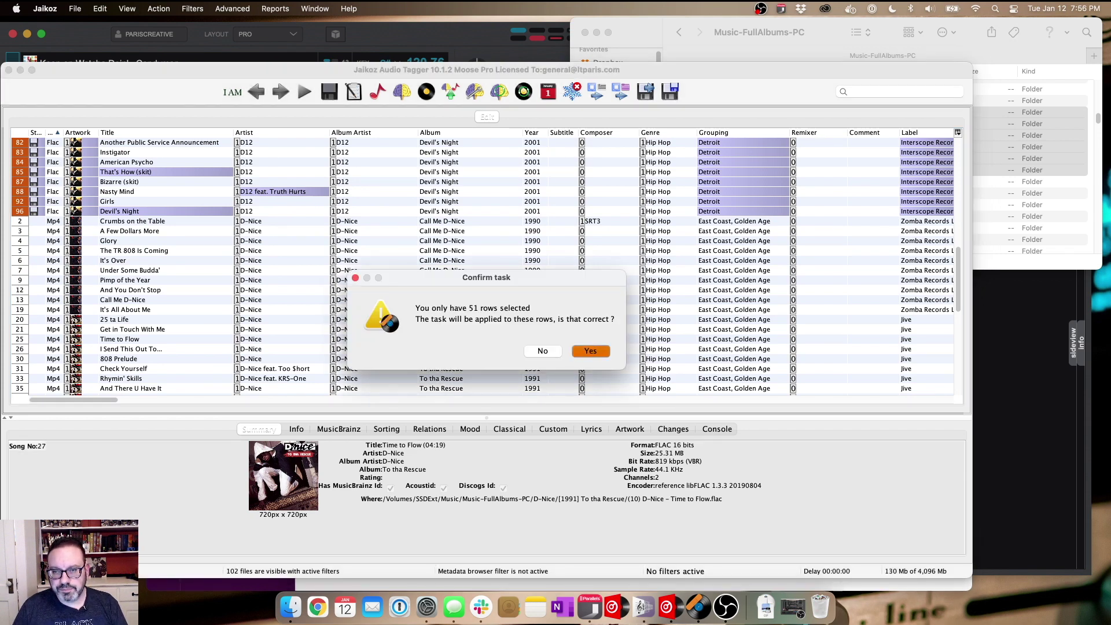
key(Return)
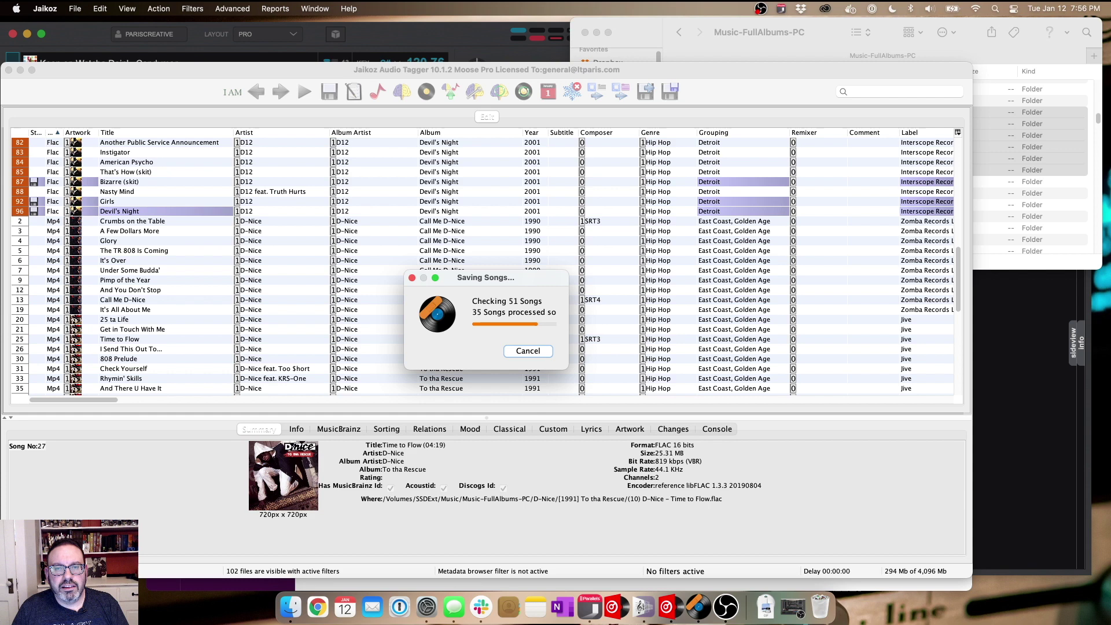
key(super+Tab)
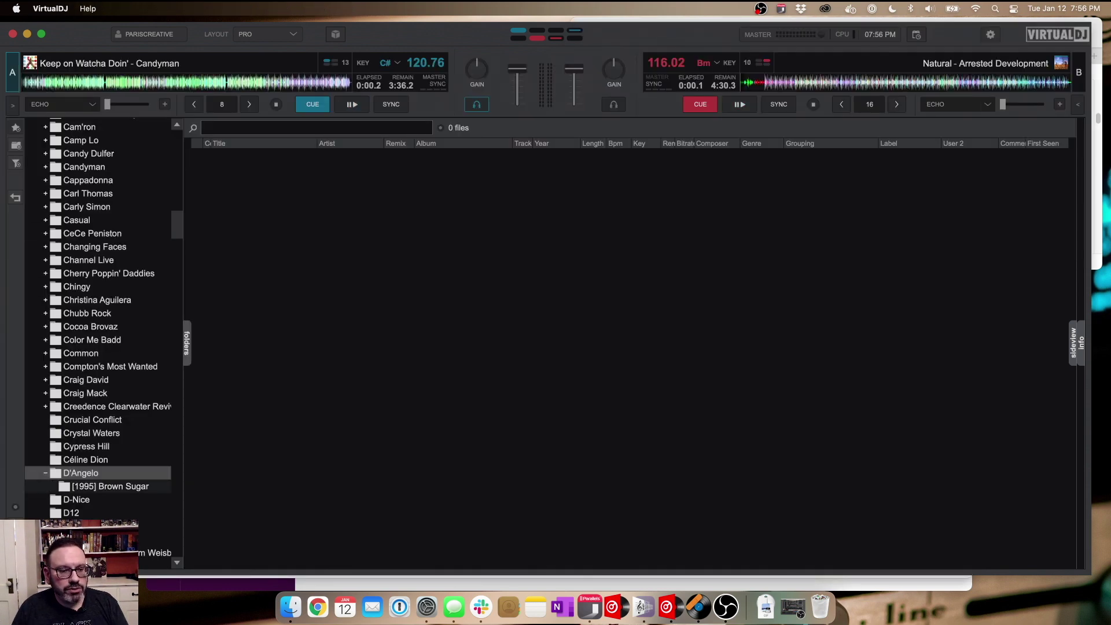
Open the [1995] Brown Sugar folder and compare the old and new copies of Cruisin' and Lady
click(110, 486)
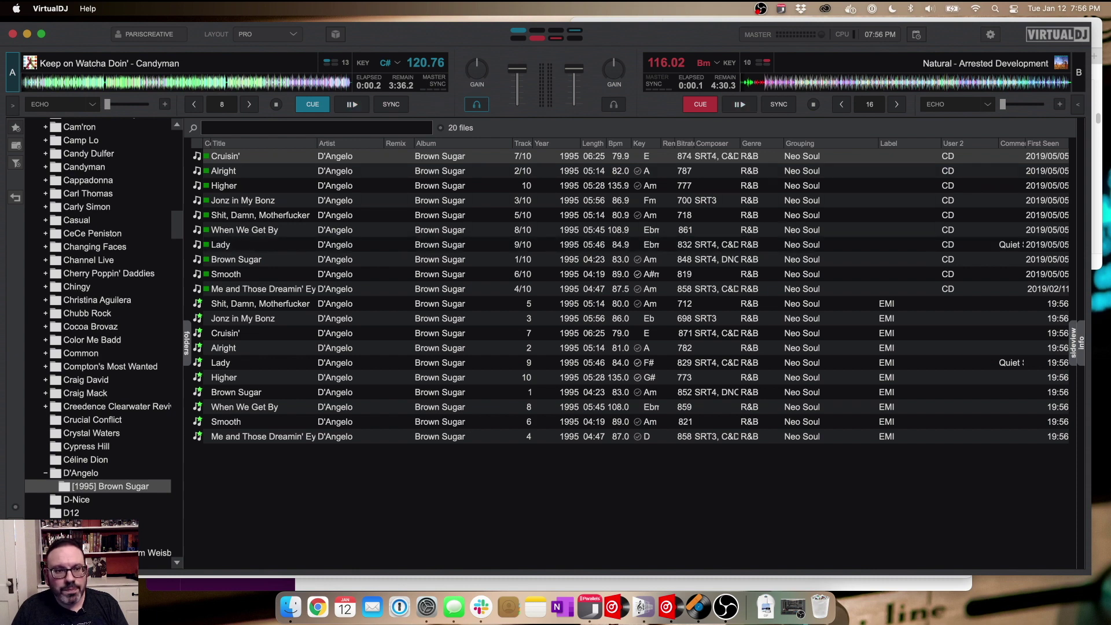
click(255, 156)
shift+click(254, 289)
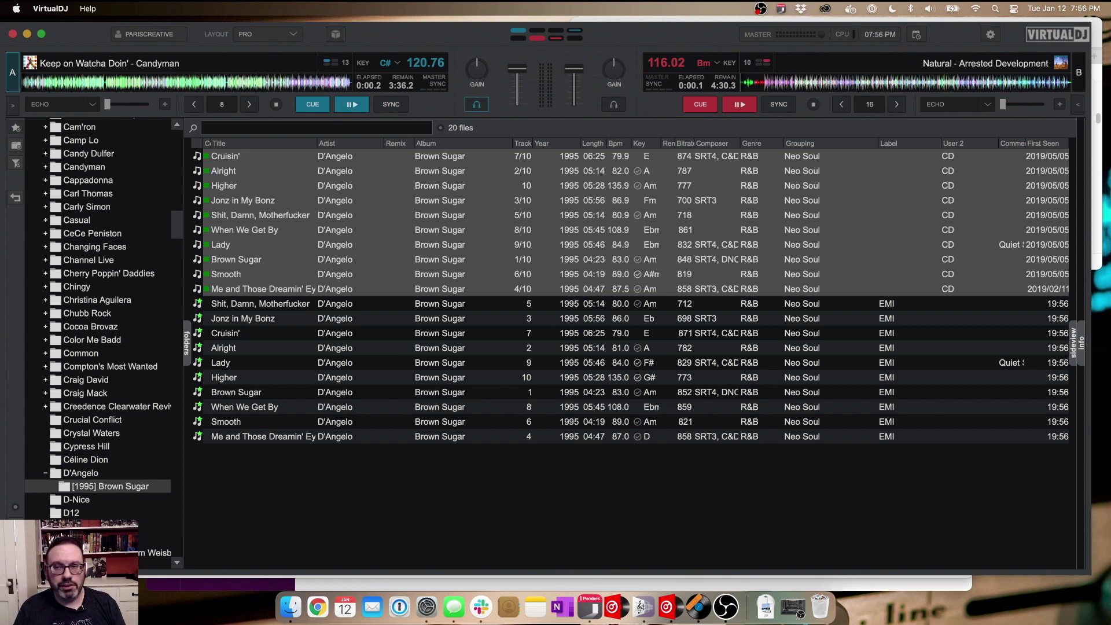
click(261, 333)
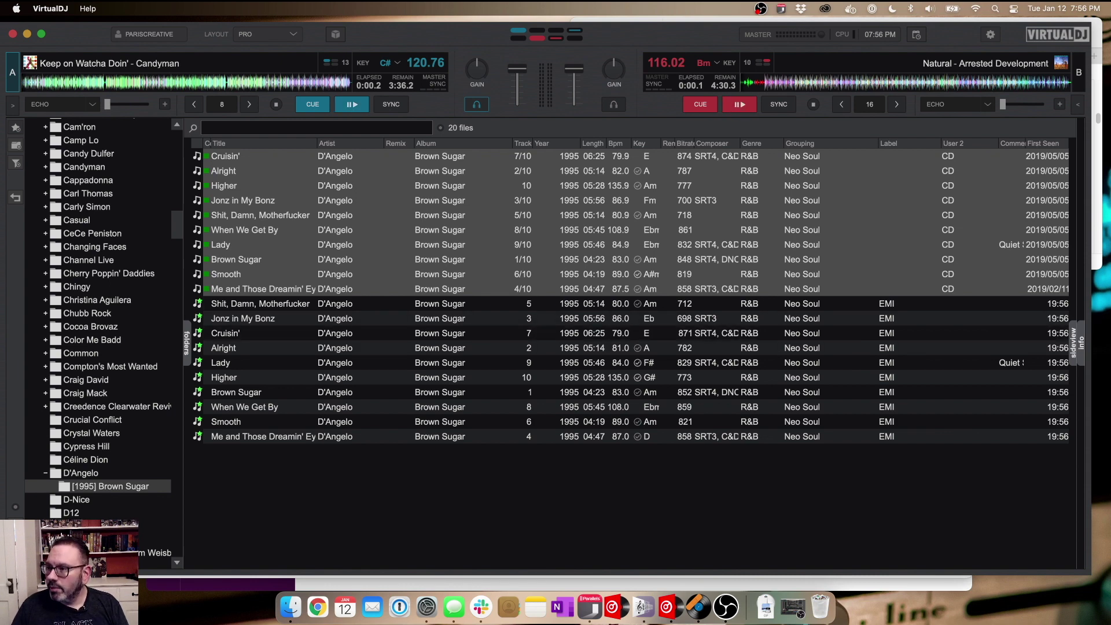
click(261, 244)
click(260, 362)
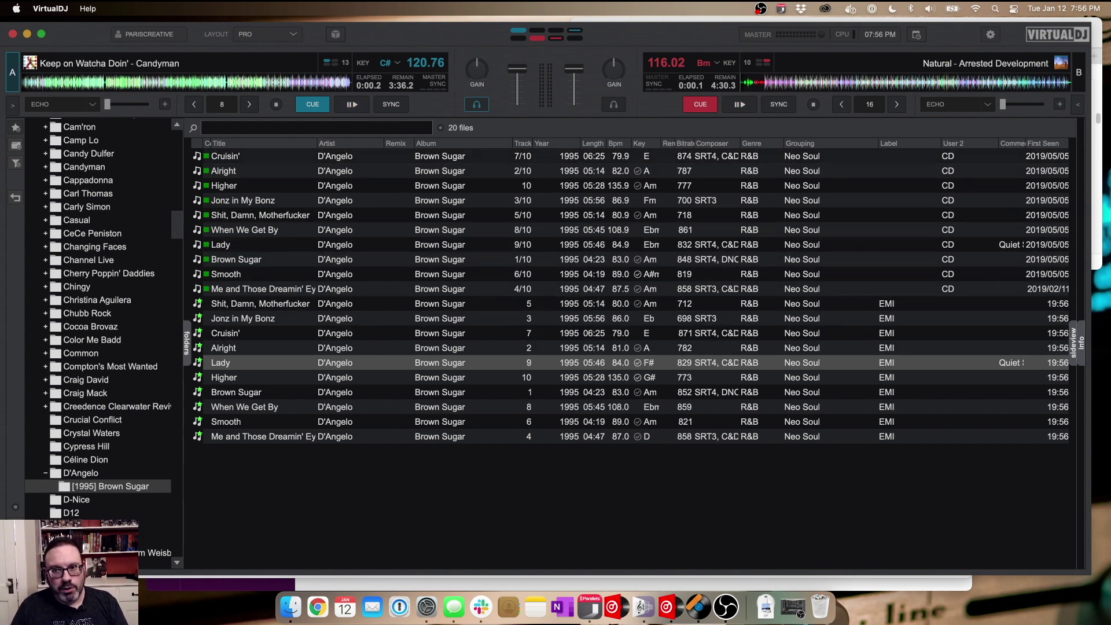
Select the ten new EMI-labelled Brown Sugar tracks and open them in the Tag Editor
click(260, 156)
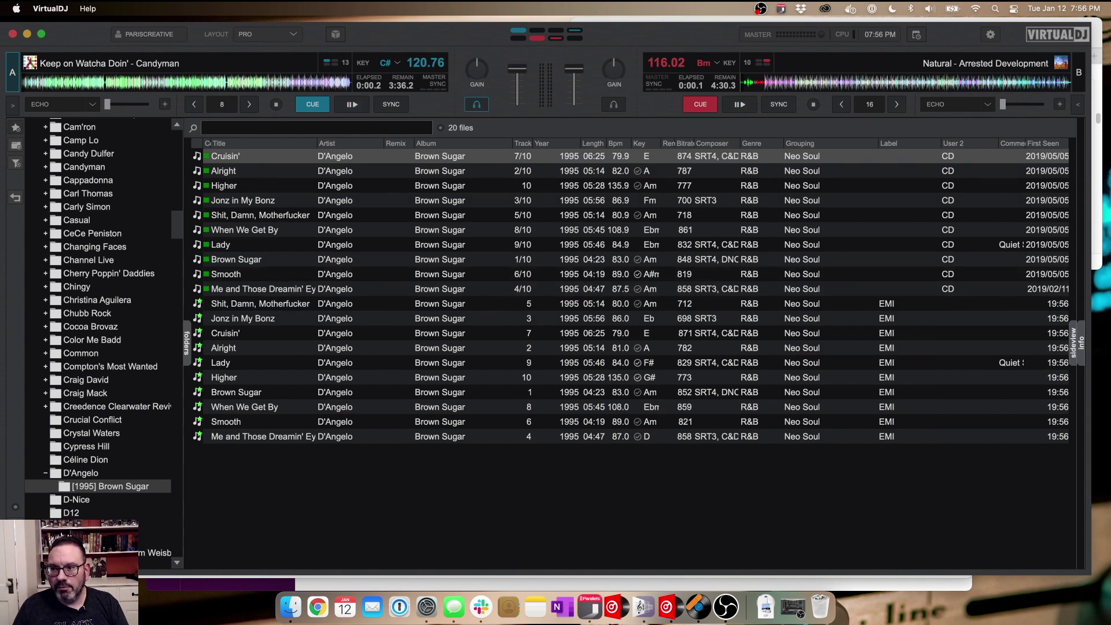
shift+click(264, 289)
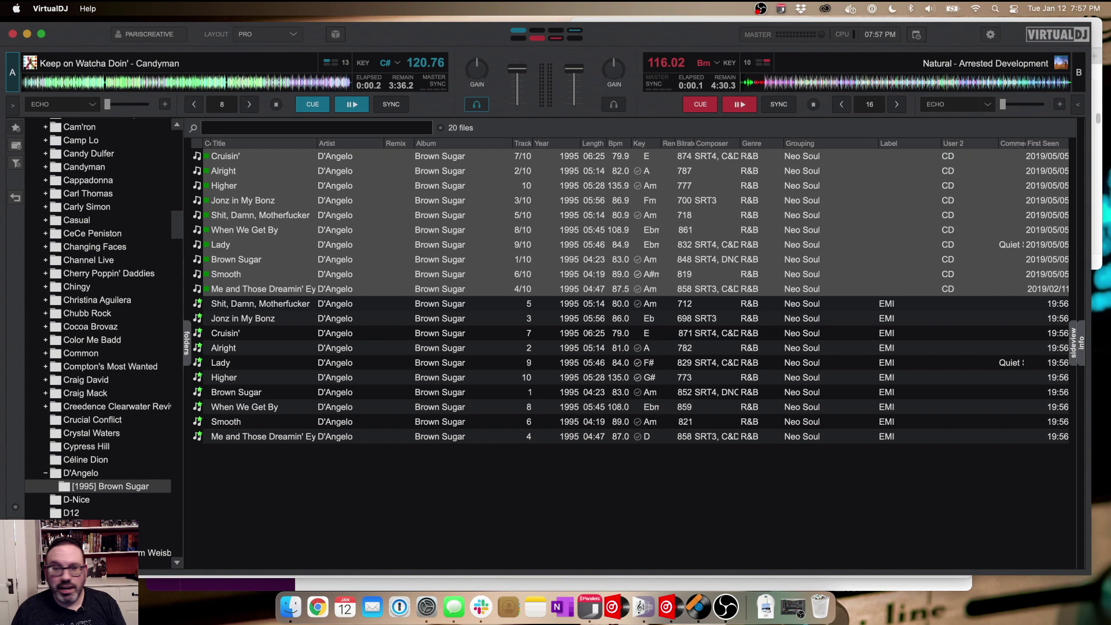
click(260, 304)
shift+click(261, 436)
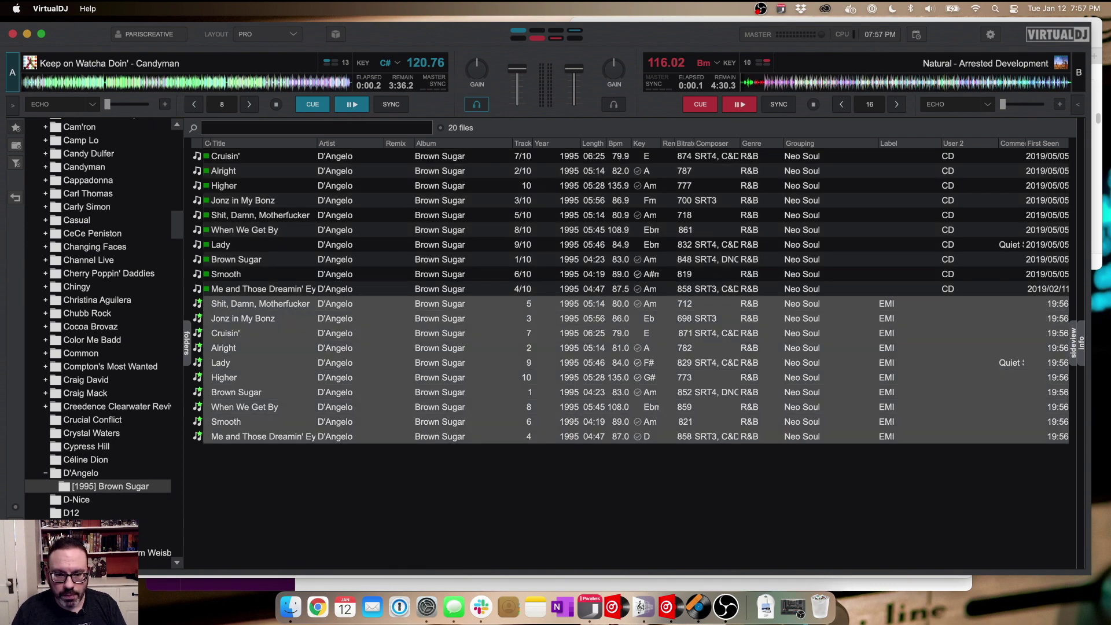
key(F2)
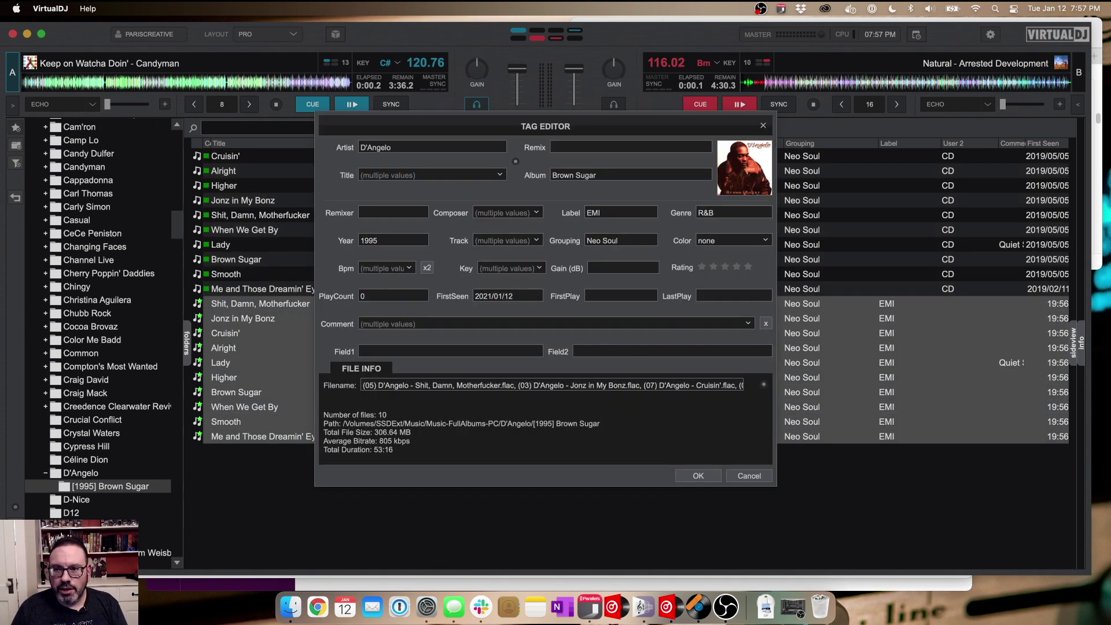
Tag the ten new Brown Sugar tracks with white colour and CD in the second custom field
click(764, 240)
click(767, 251)
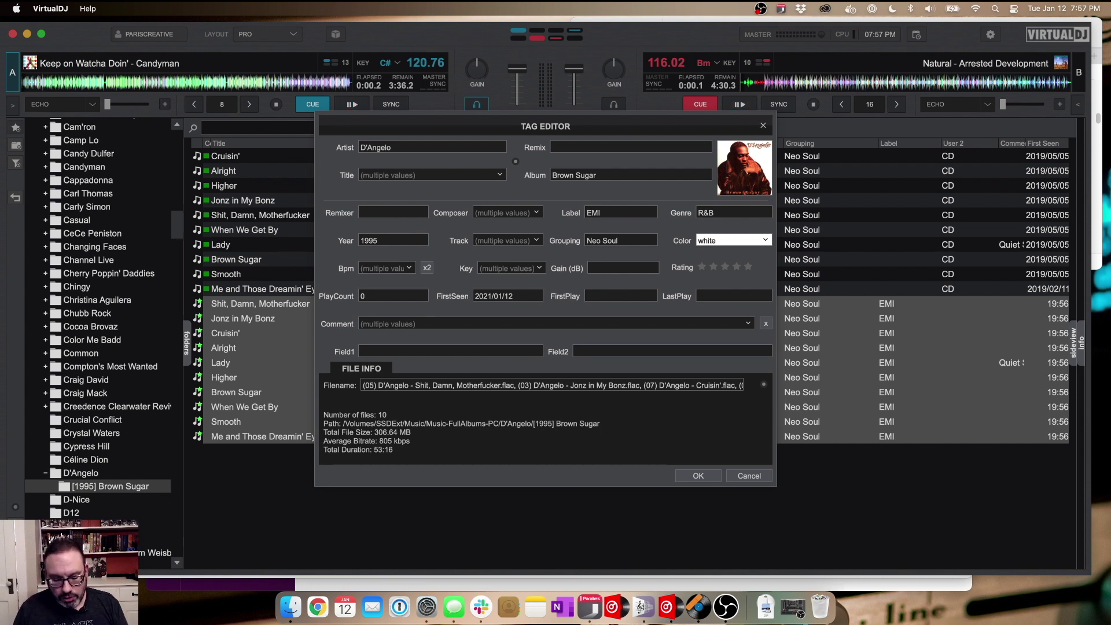
click(671, 352)
text(CD)
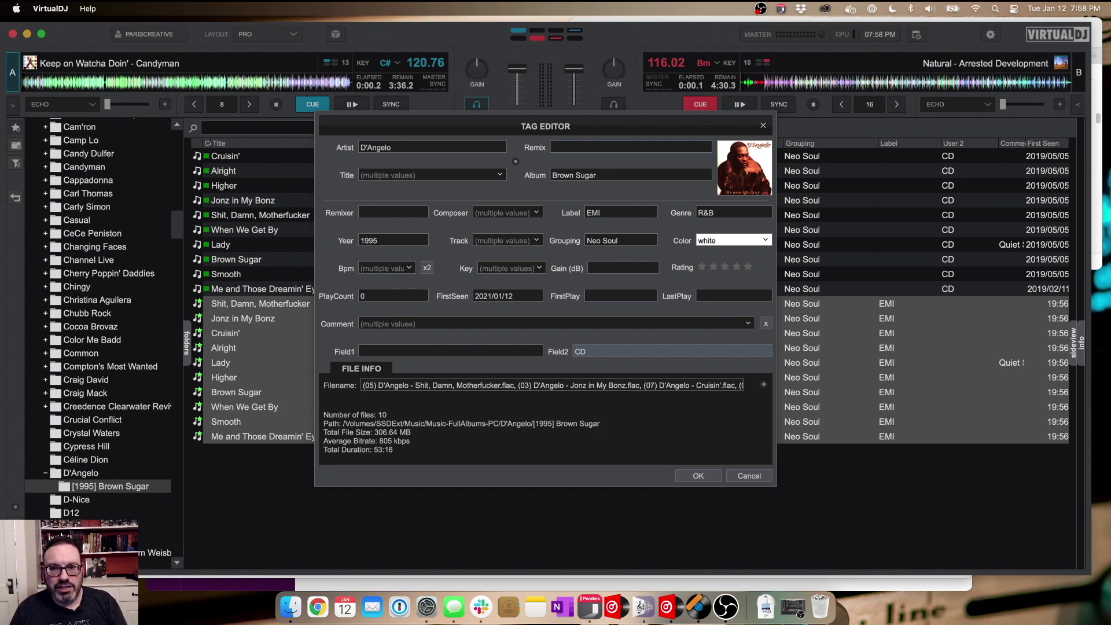
key(Tab)
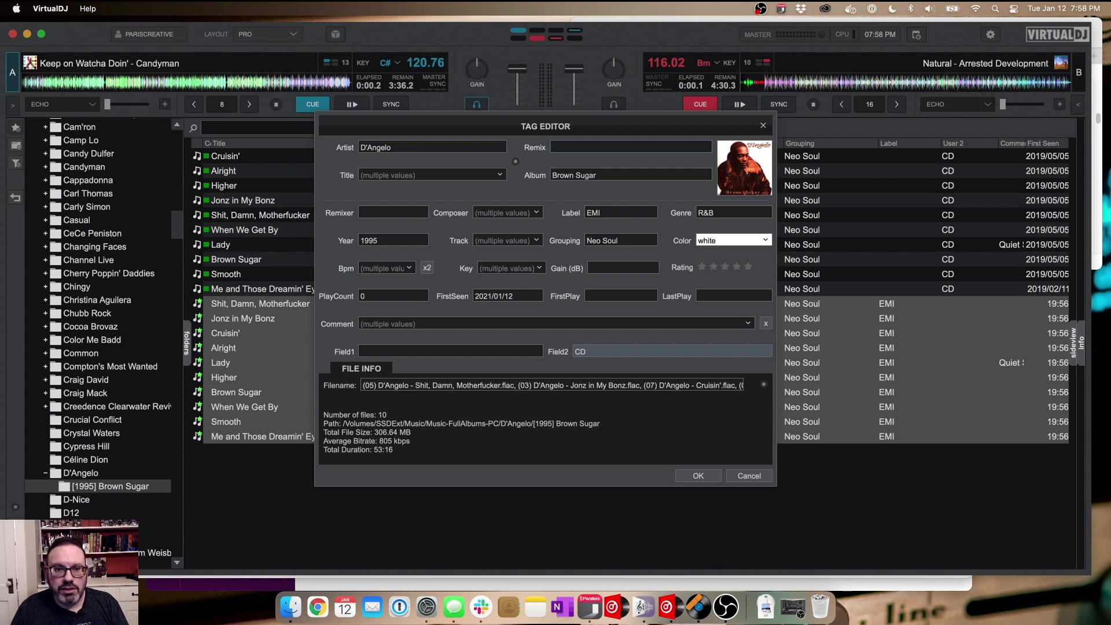
key(Tab)
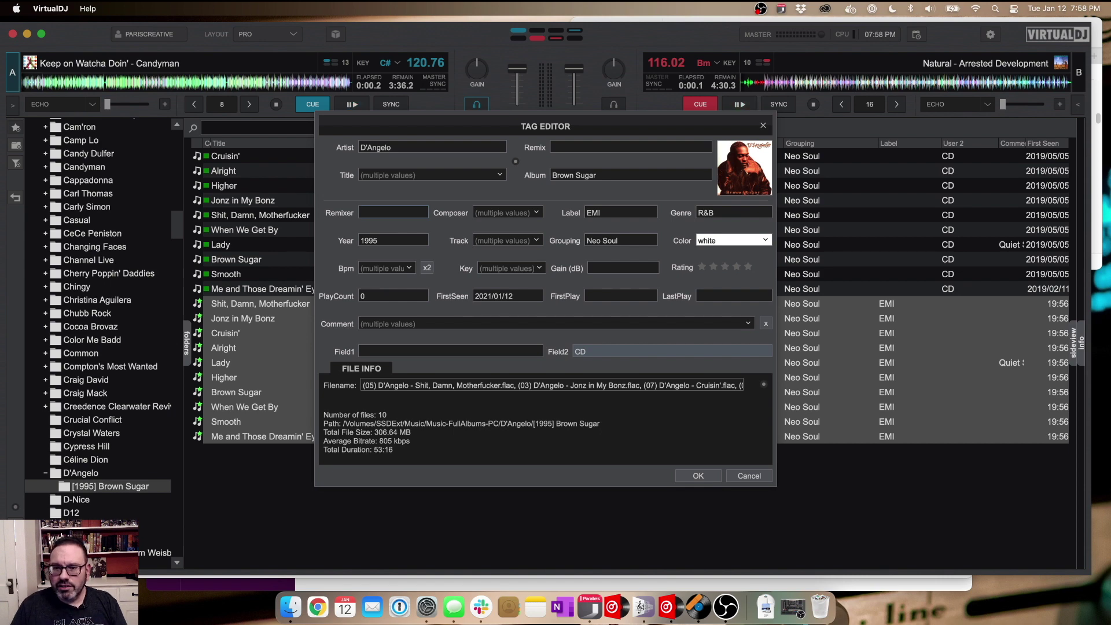
key(Return)
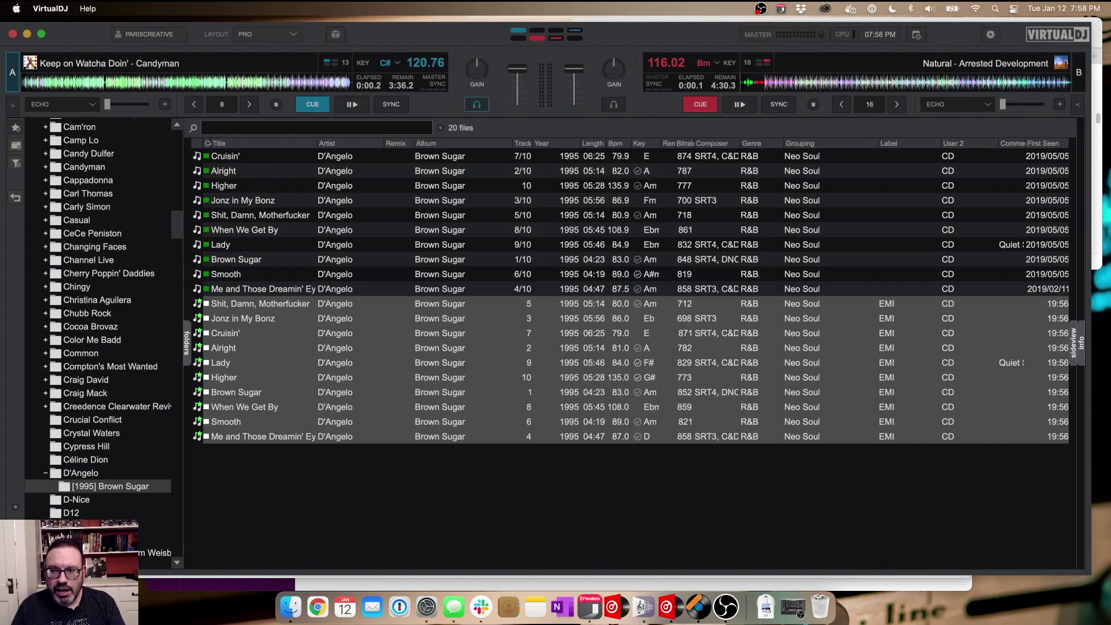
Analyze the ten new Brown Sugar tracks for BPM and key
right_click(516, 336)
mouse_move(556, 356)
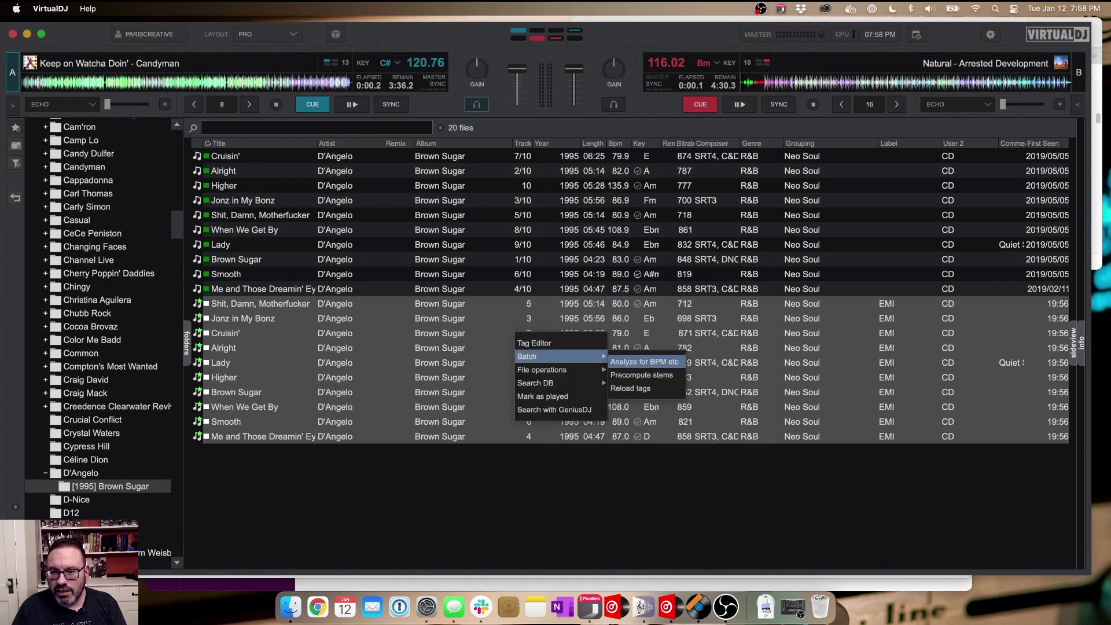
click(644, 361)
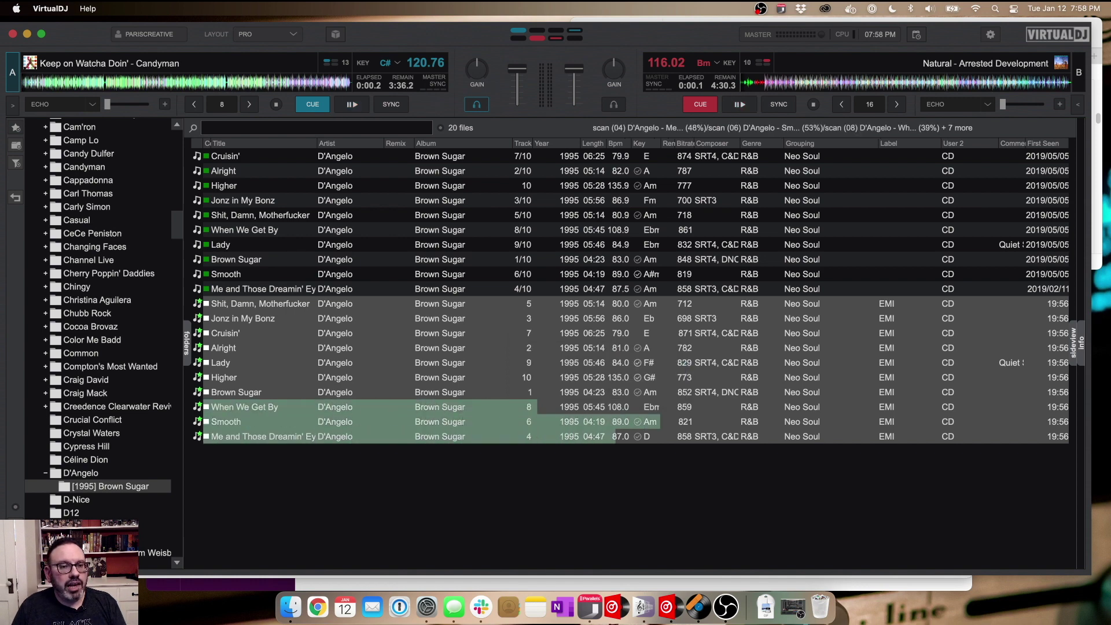
Delete the ten old duplicate Brown Sugar tracks
click(371, 289)
shift+click(347, 156)
right_click(347, 213)
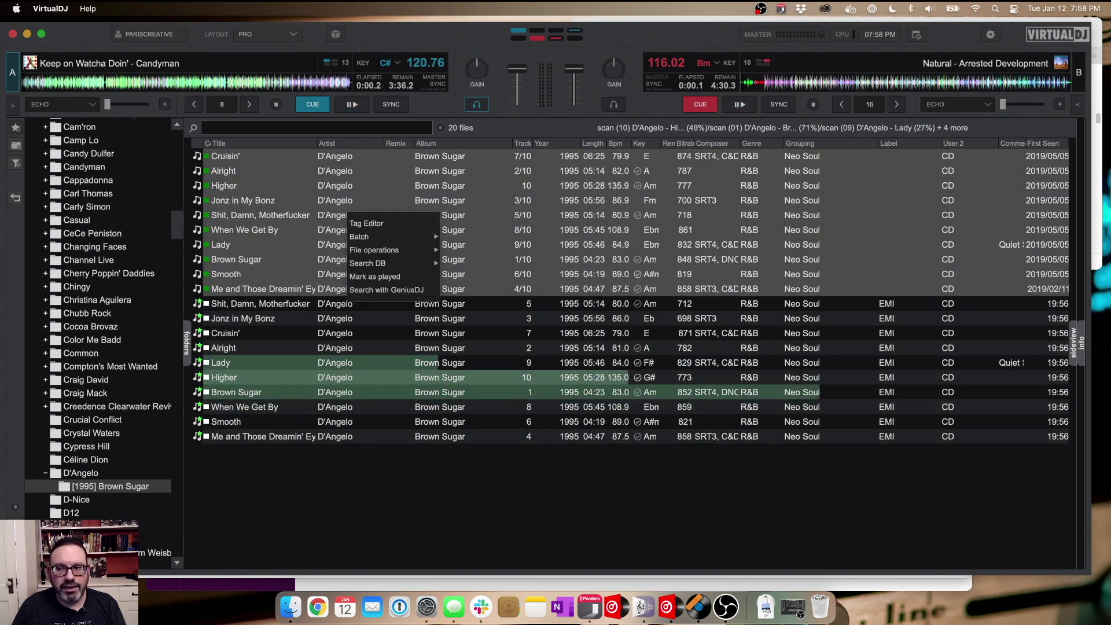
mouse_move(381, 249)
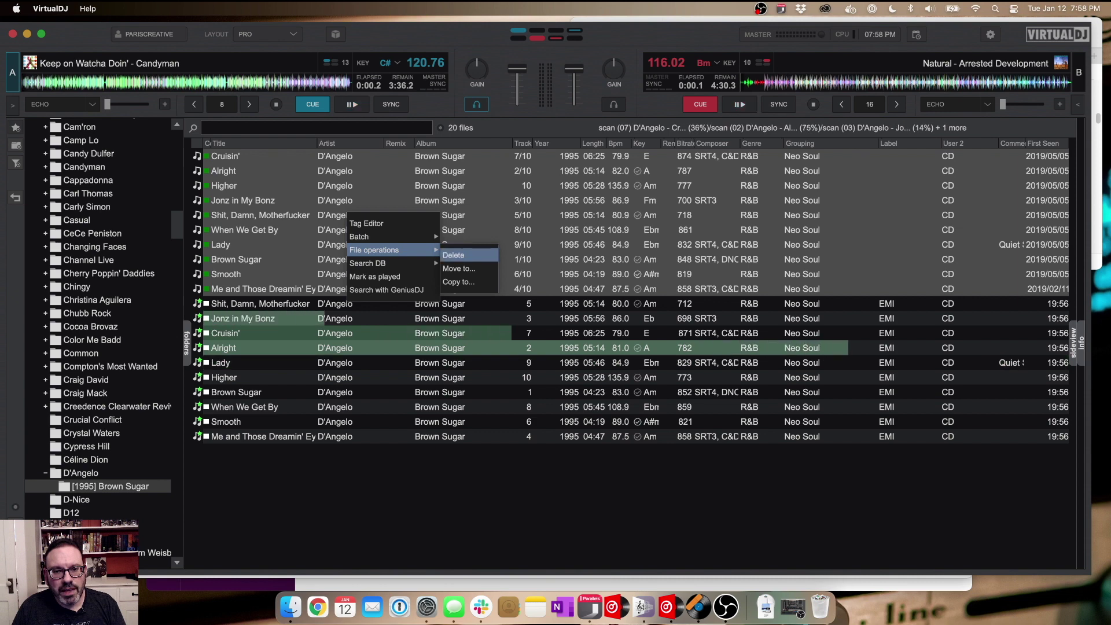
click(453, 255)
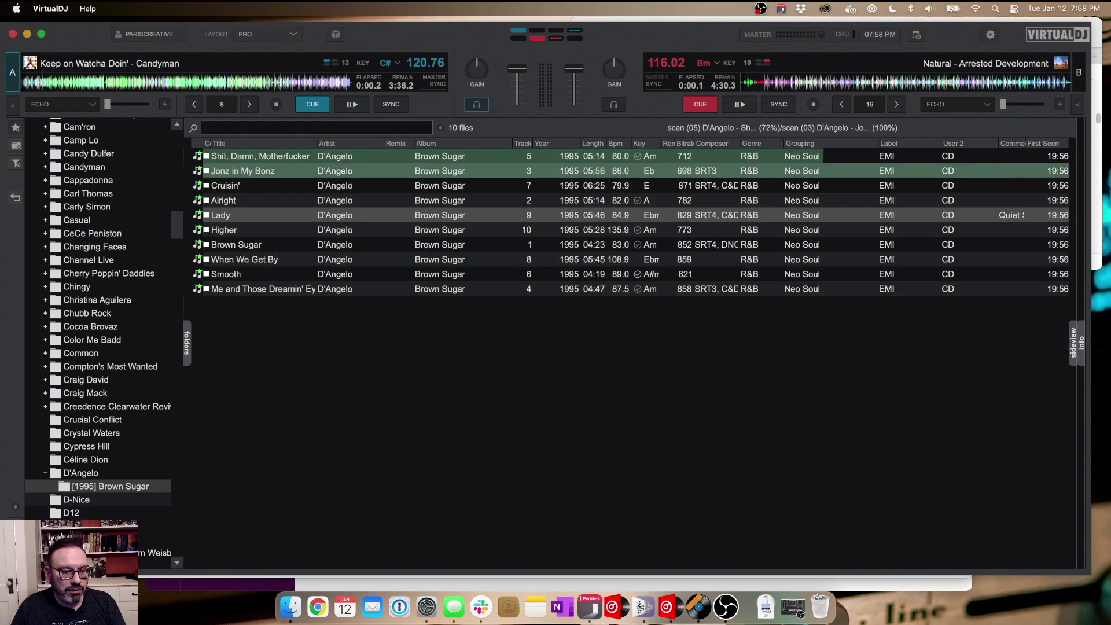
Open the D-Nice folder and select its 22 new tracks for tag editing
click(77, 500)
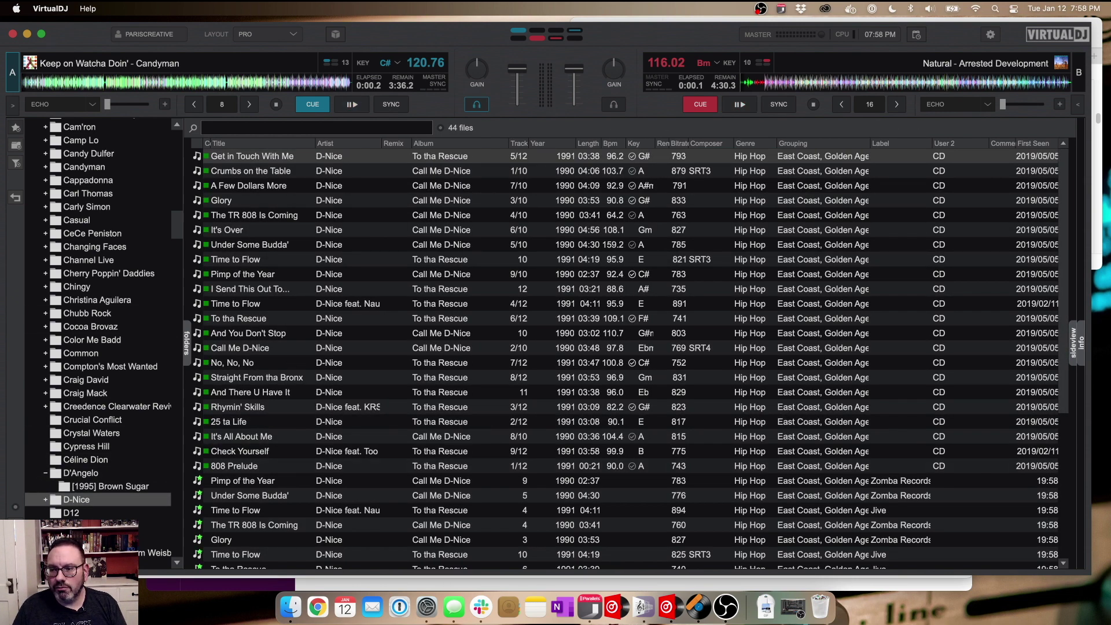
click(235, 465)
click(242, 481)
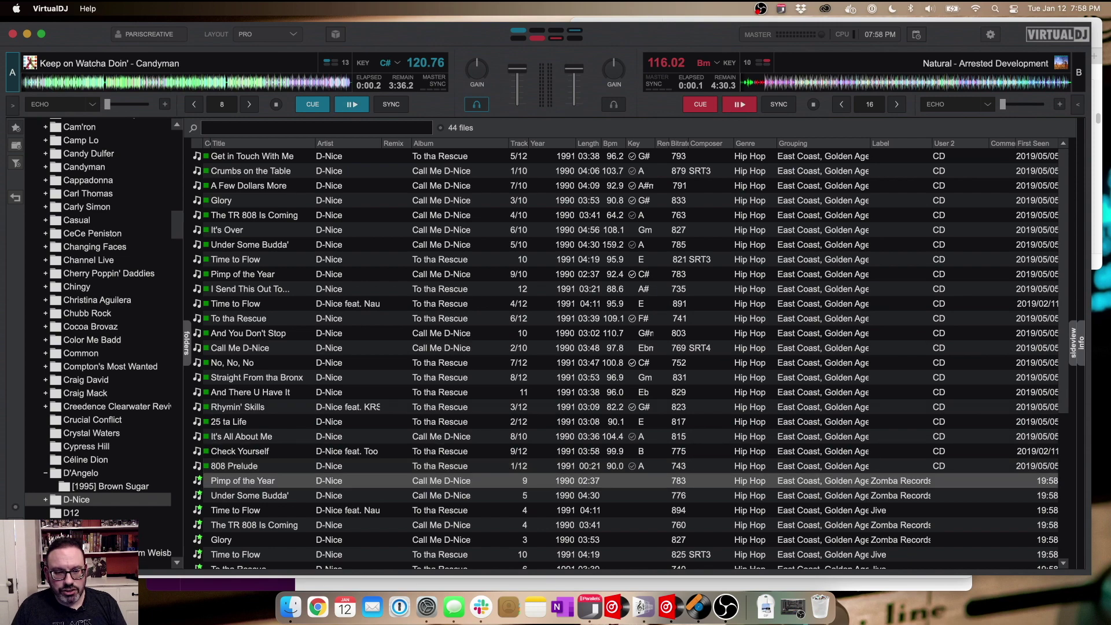
scroll(242, 480, down, 5)
scroll(242, 480, up, 5)
scroll(249, 422, down, 5)
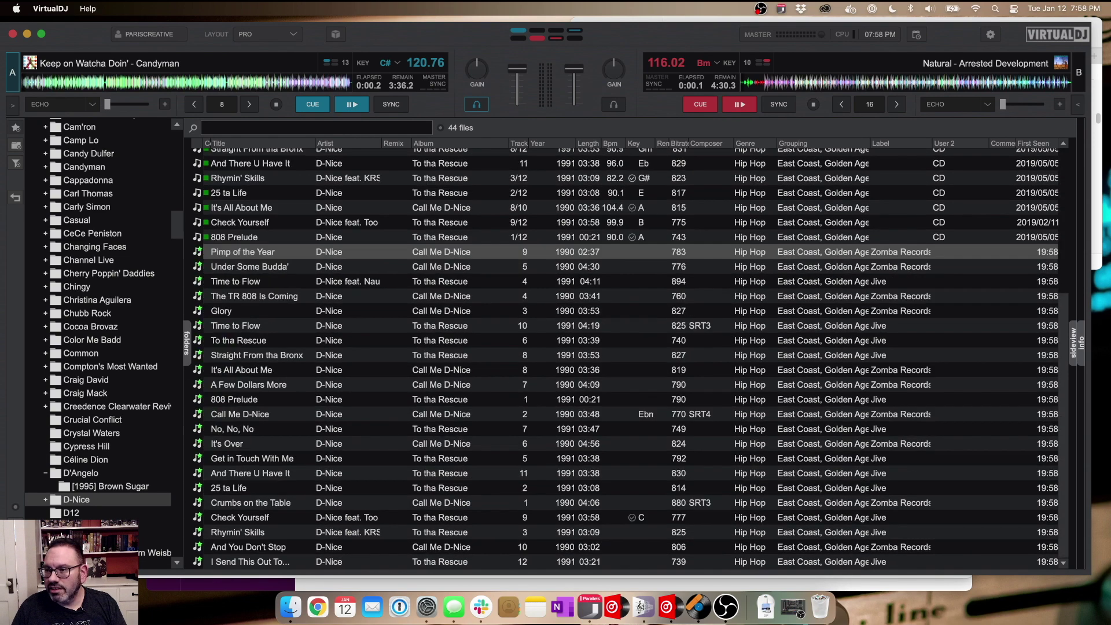
shift+click(250, 562)
key(F2)
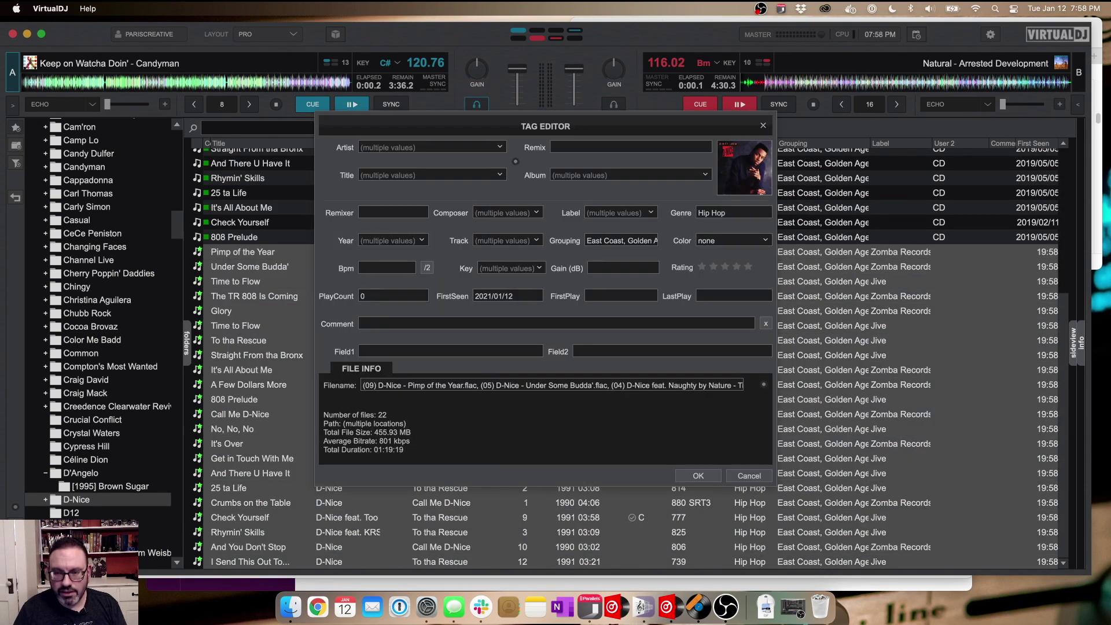
Tag the 22 D-Nice tracks with CD in the custom field and white colour
click(672, 351)
text(CD)
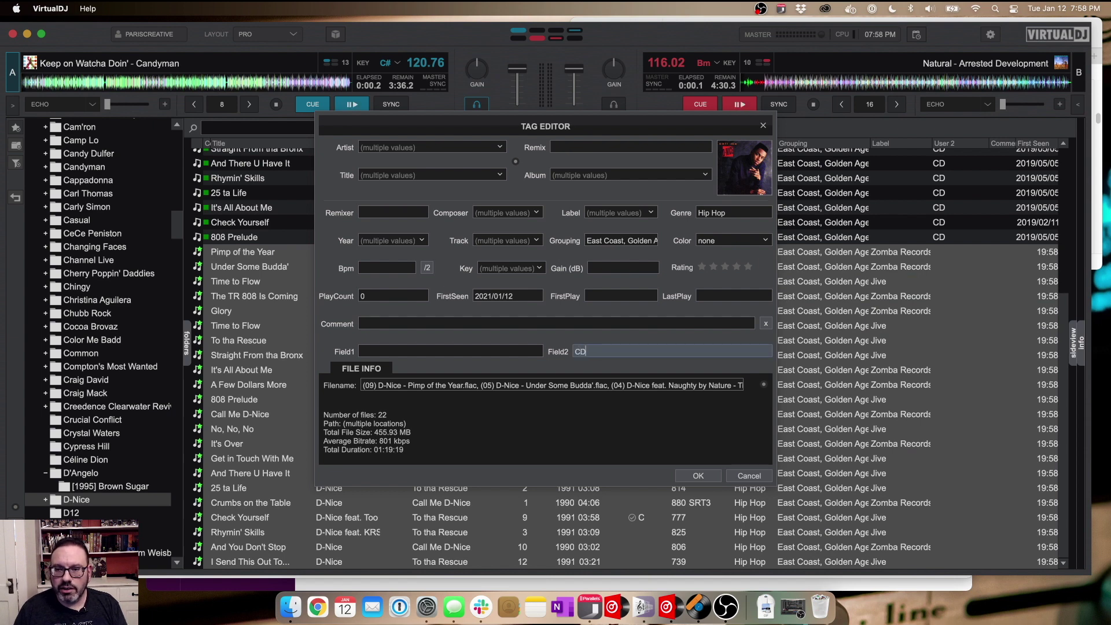
click(733, 240)
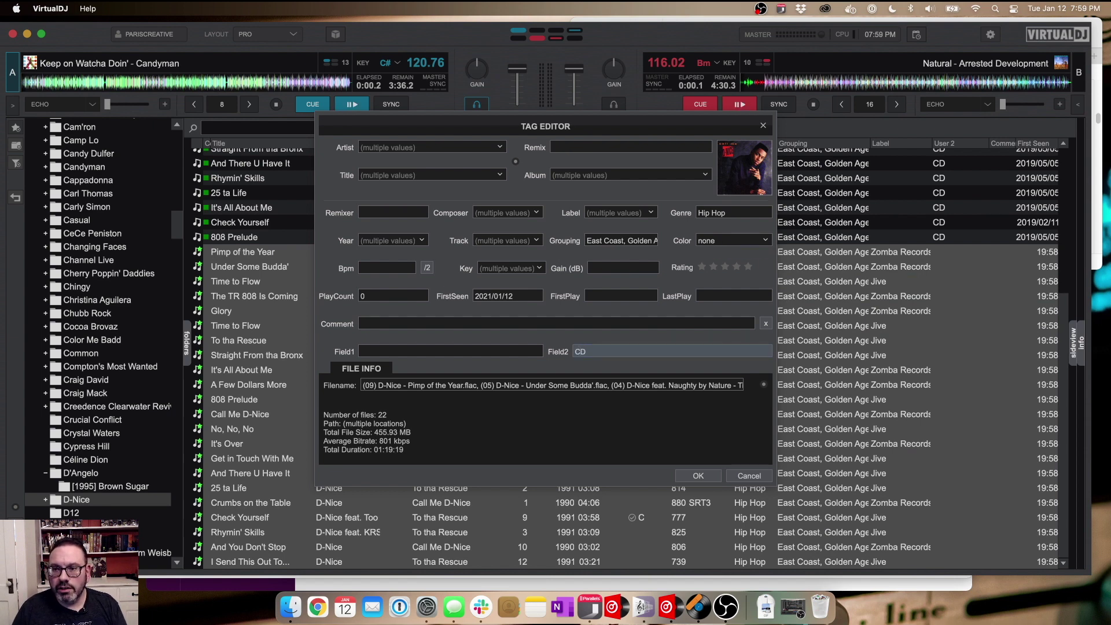
click(767, 251)
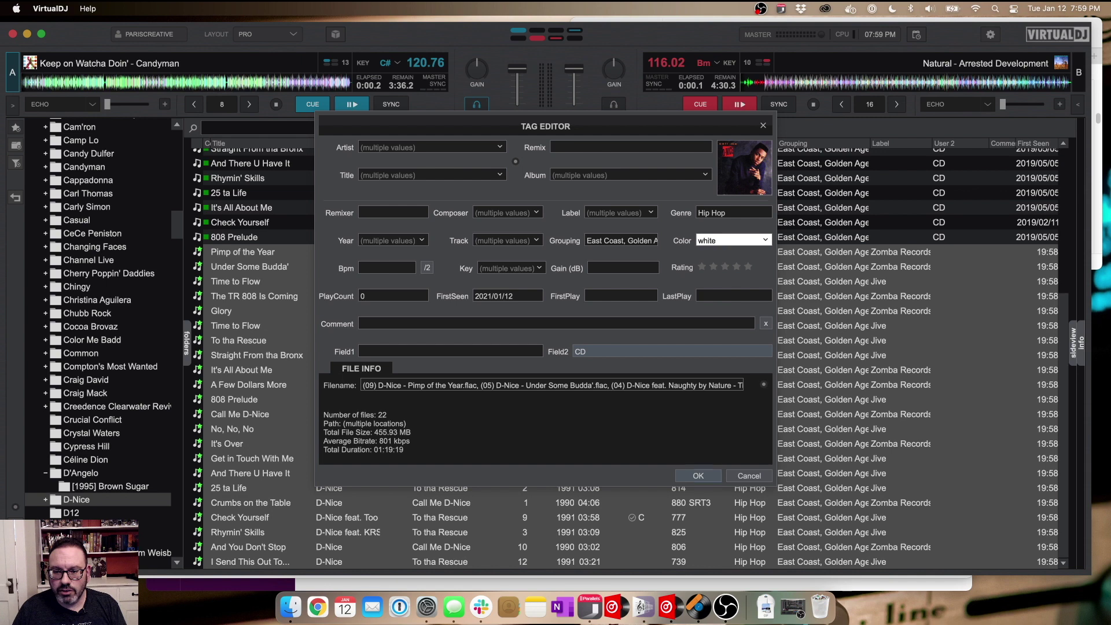
click(697, 476)
Analyze the 22 new D-Nice tracks for BPM
right_click(635, 442)
mouse_move(666, 463)
click(765, 469)
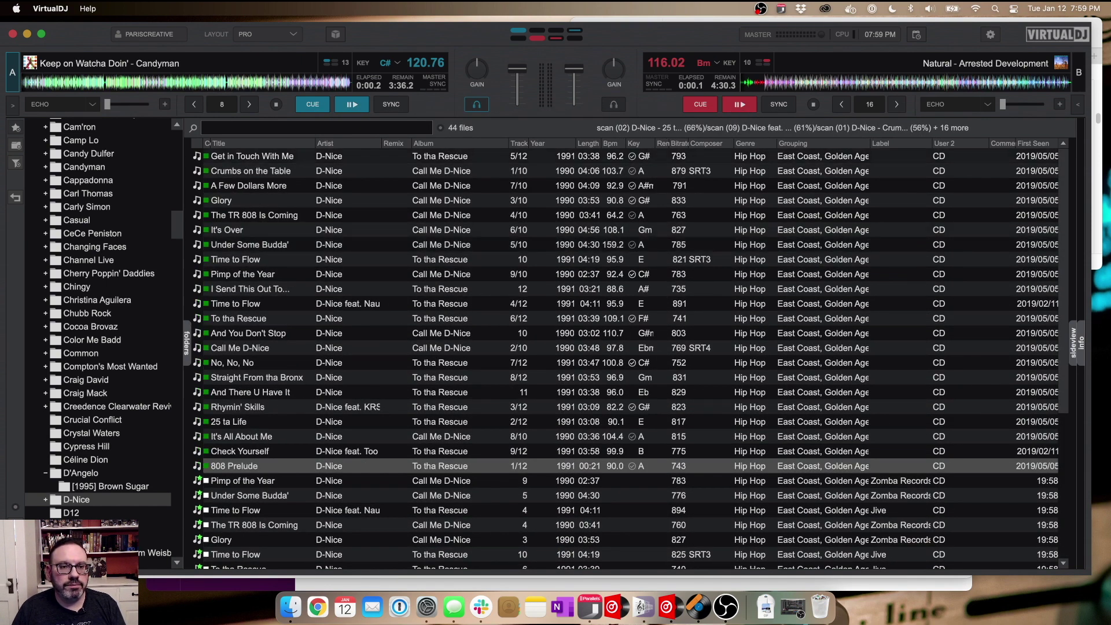
Delete the old duplicate D-Nice tracks, then open the D12 artist folder
shift+click(353, 156)
right_click(379, 250)
mouse_move(422, 289)
click(485, 294)
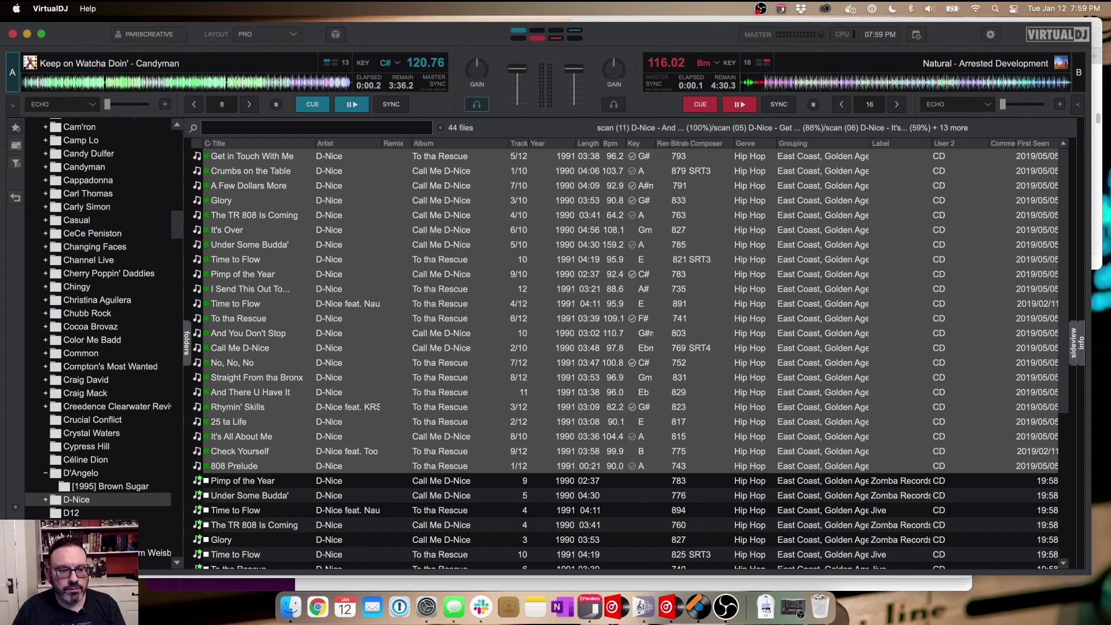
click(72, 513)
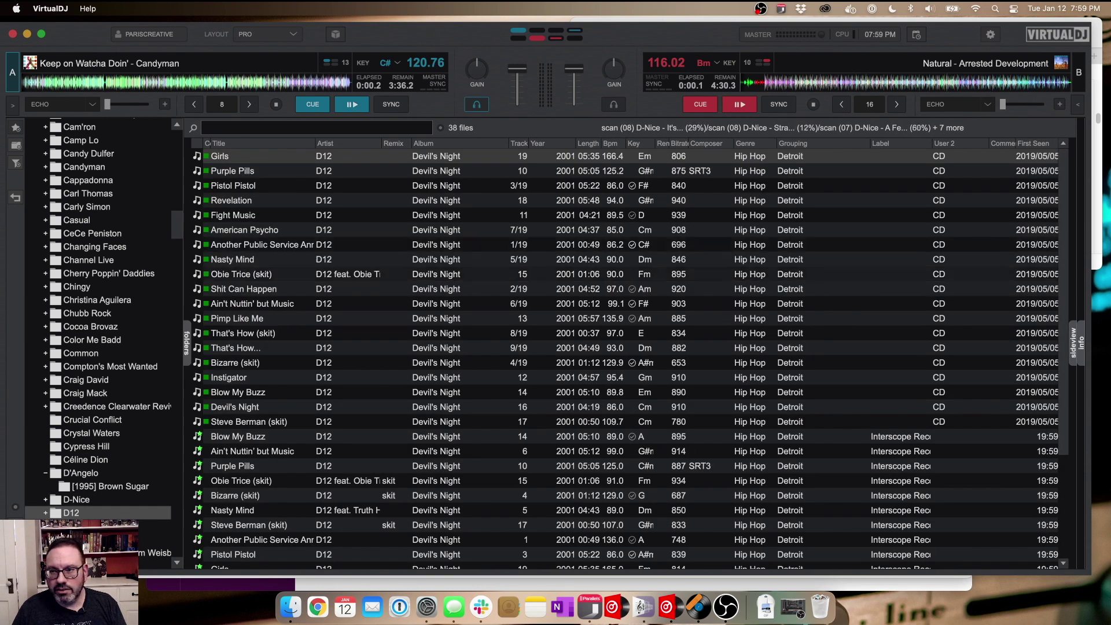
scroll(463, 405, down, 4)
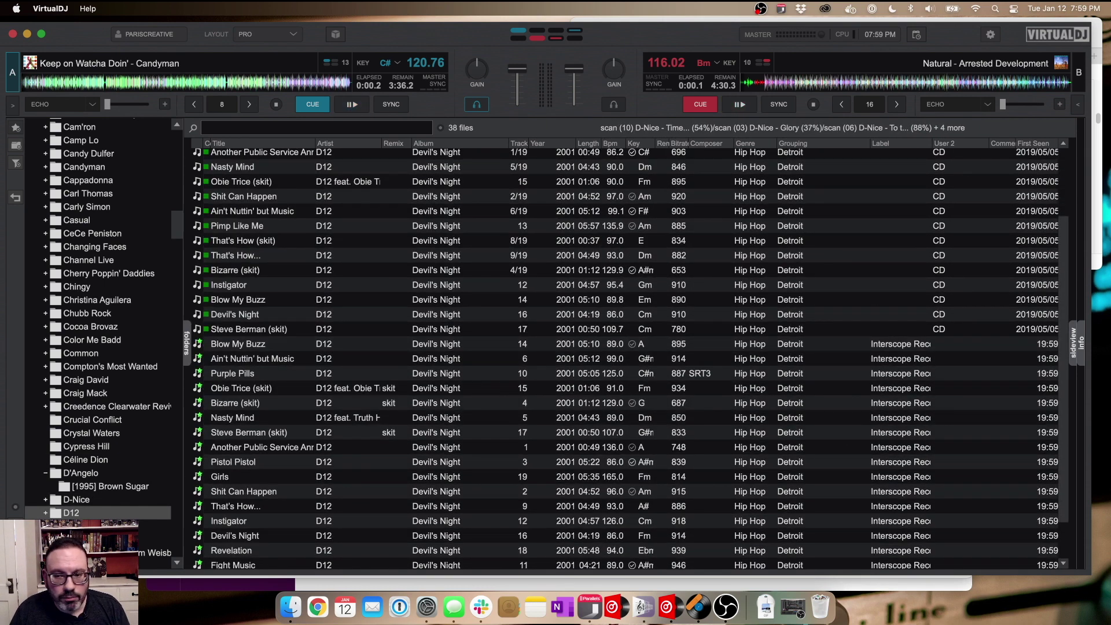
scroll(625, 359, up, 4)
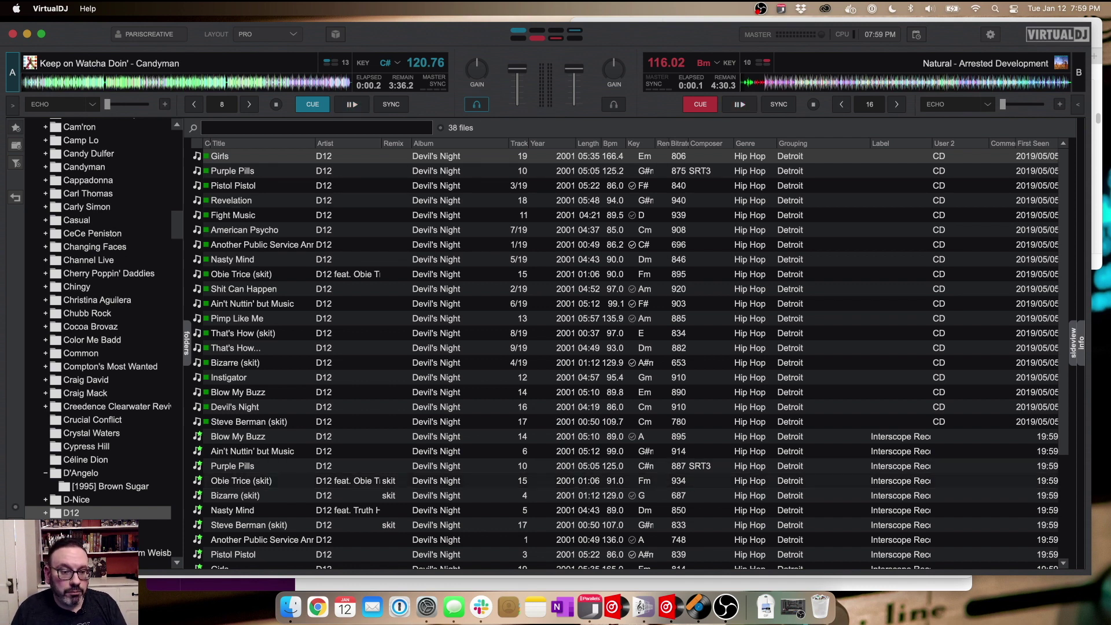
click(435, 481)
super+click(241, 274)
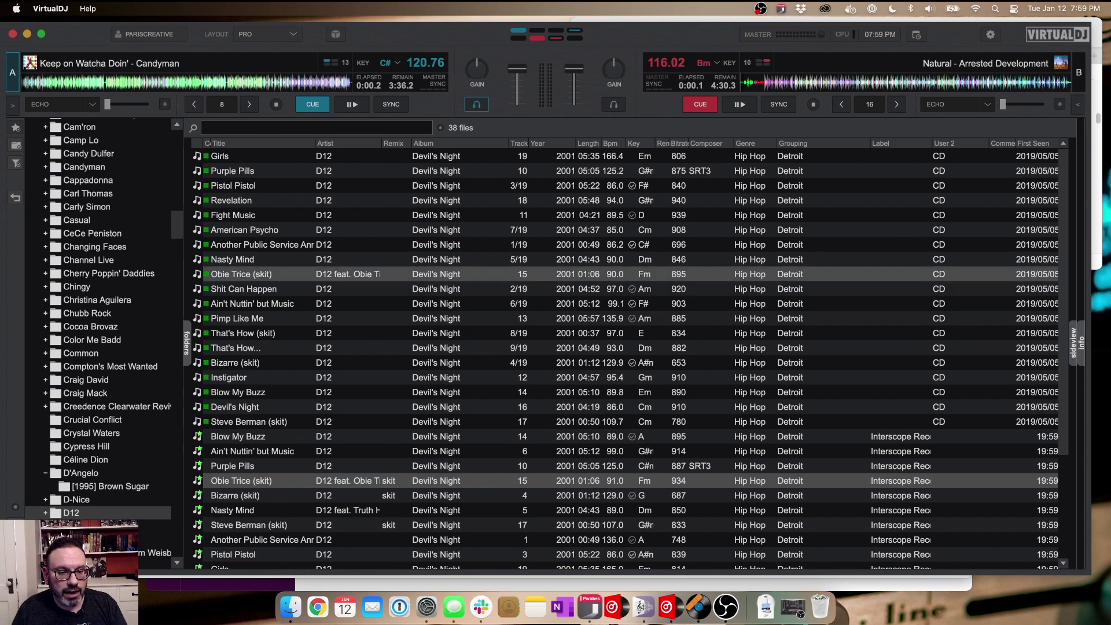
key(F2)
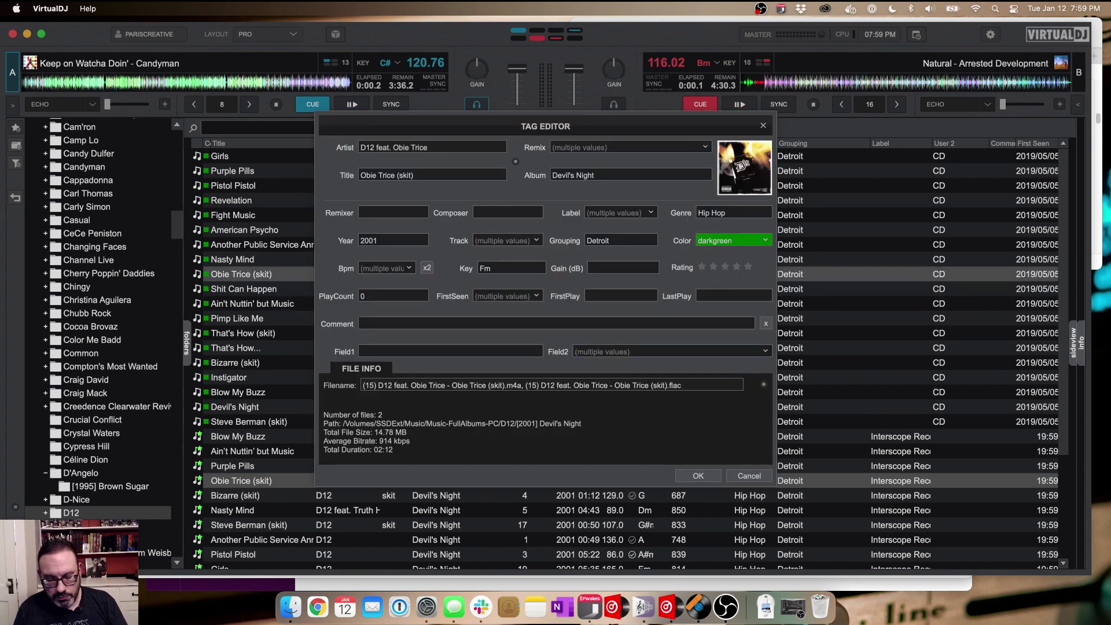
click(575, 351)
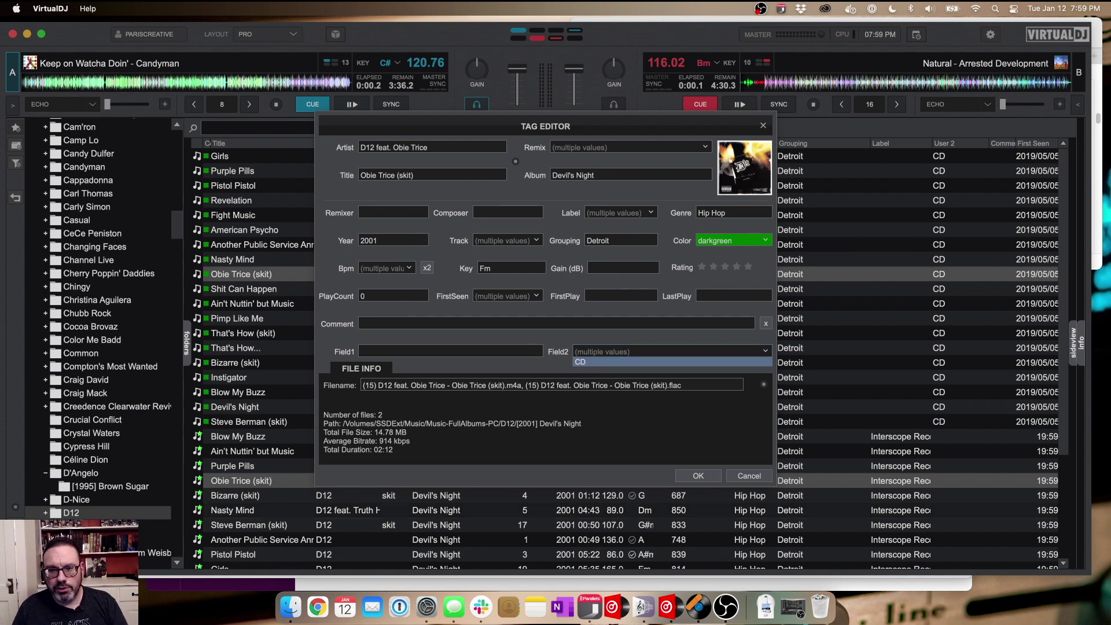
click(748, 475)
key(Return)
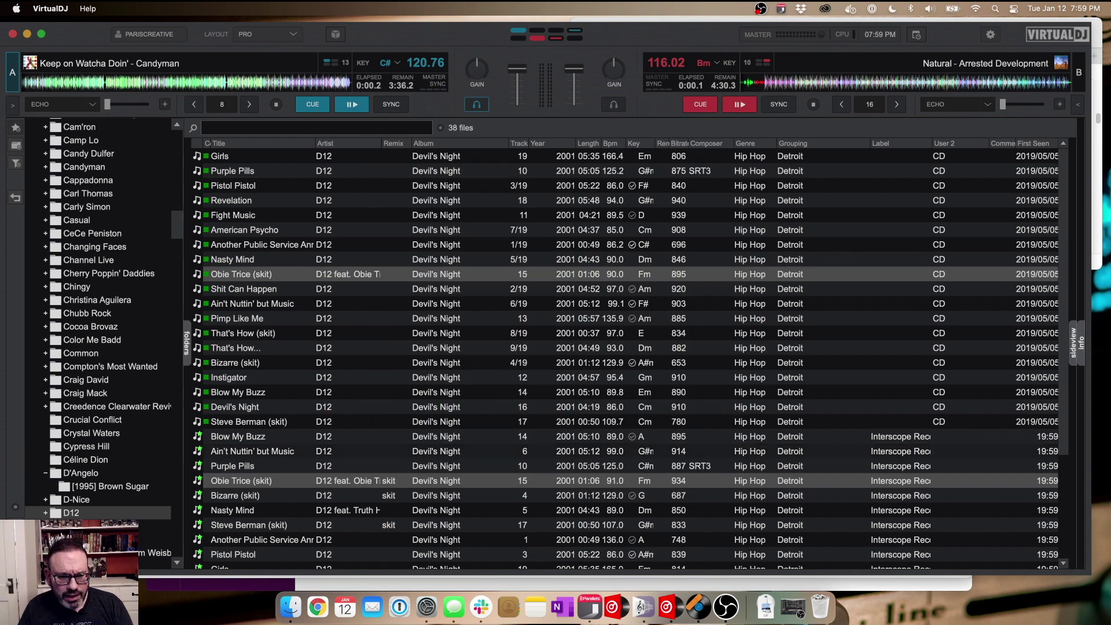
scroll(630, 359, down, 2)
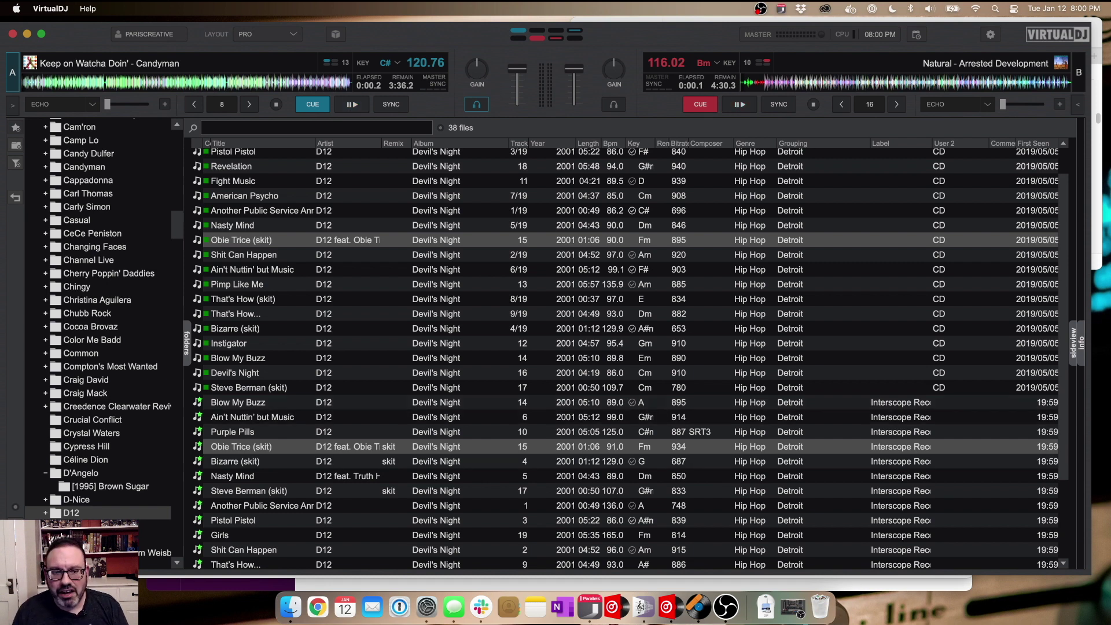
scroll(630, 358, up, 1)
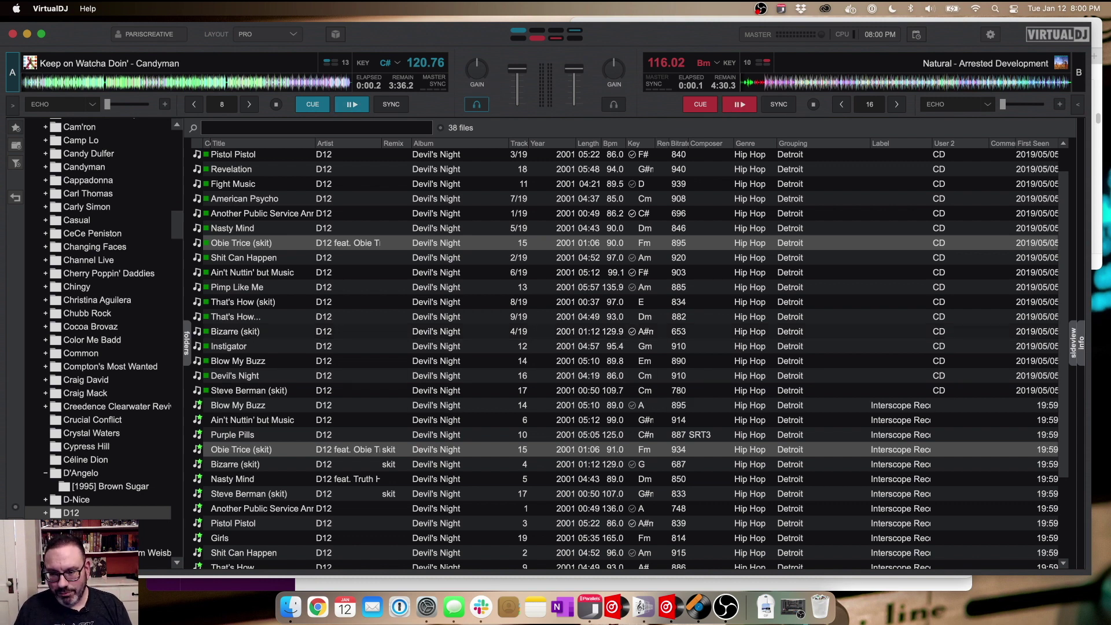
click(253, 273)
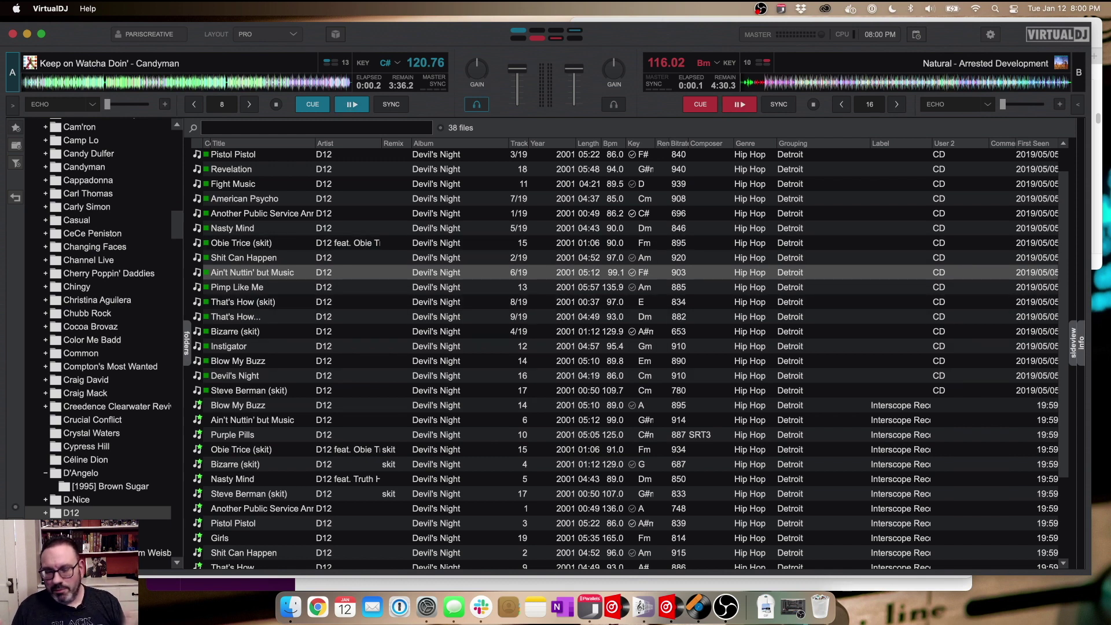
click(237, 405)
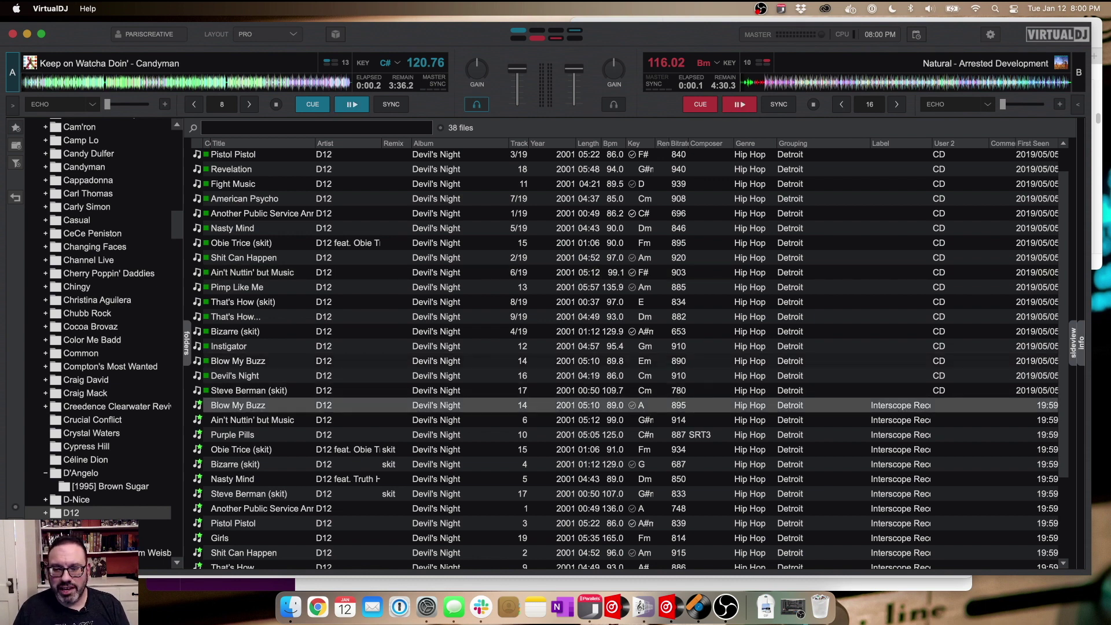
click(249, 391)
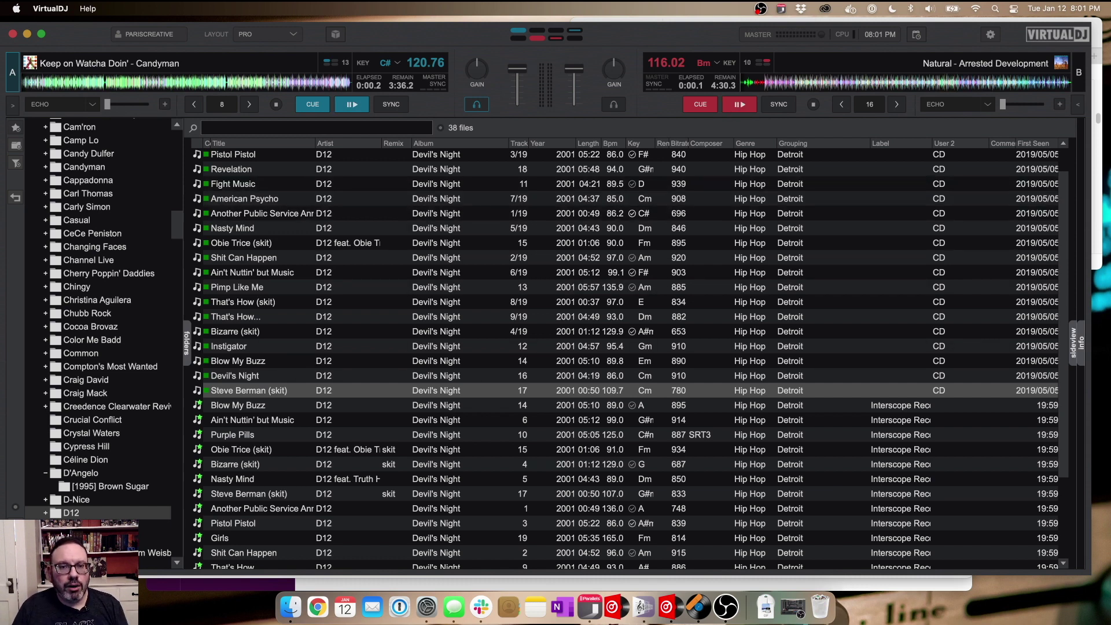
right_click(410, 198)
click(382, 214)
super+click(382, 273)
super+click(381, 332)
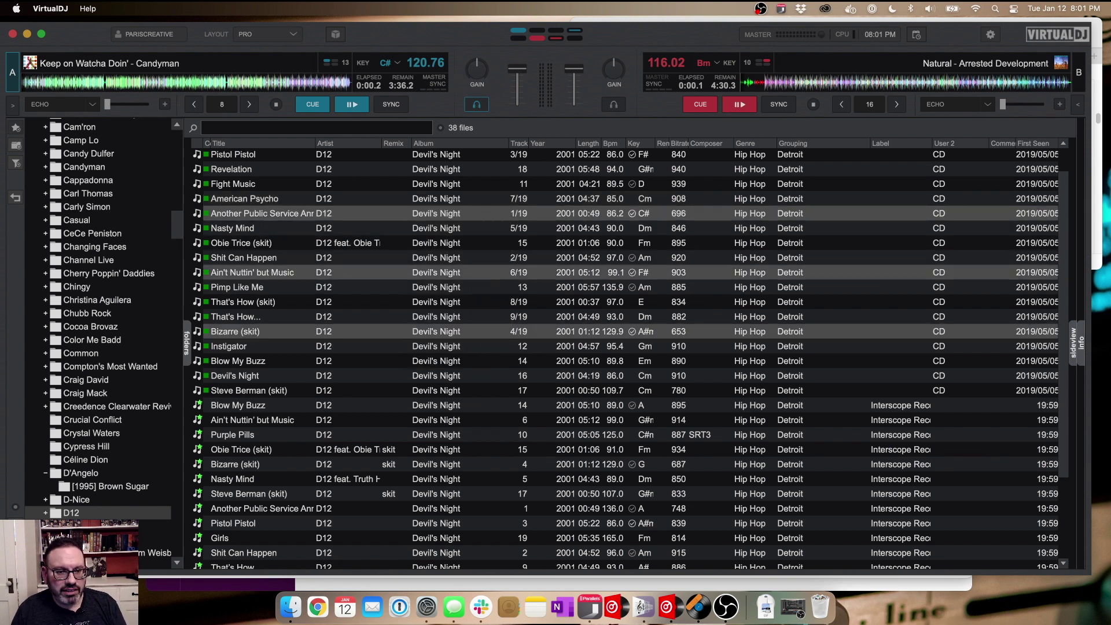
key(F2)
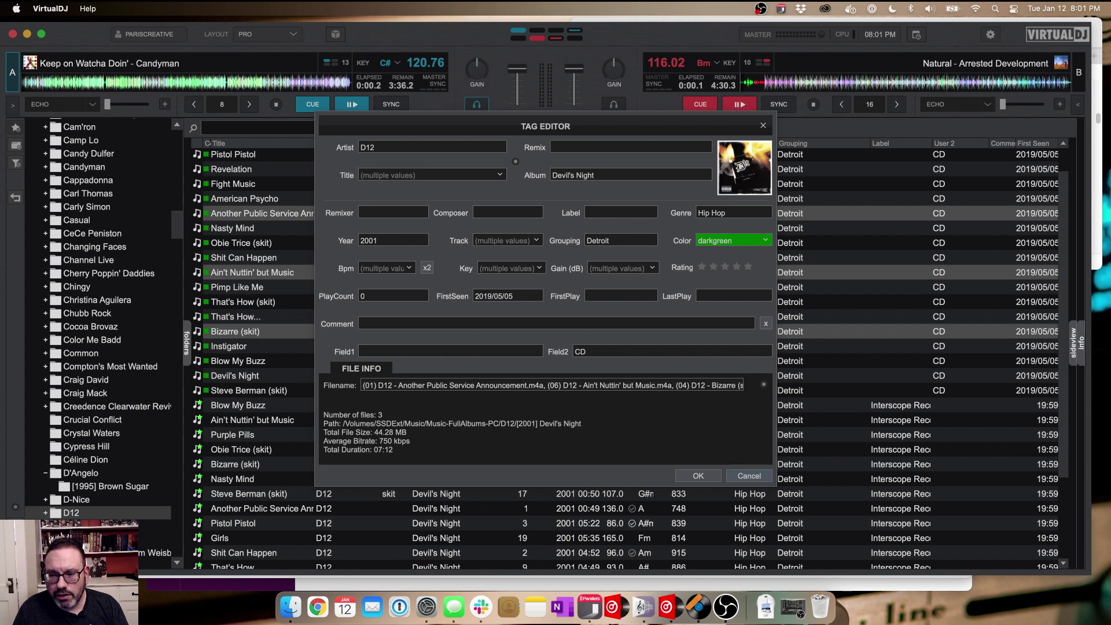
key(Escape)
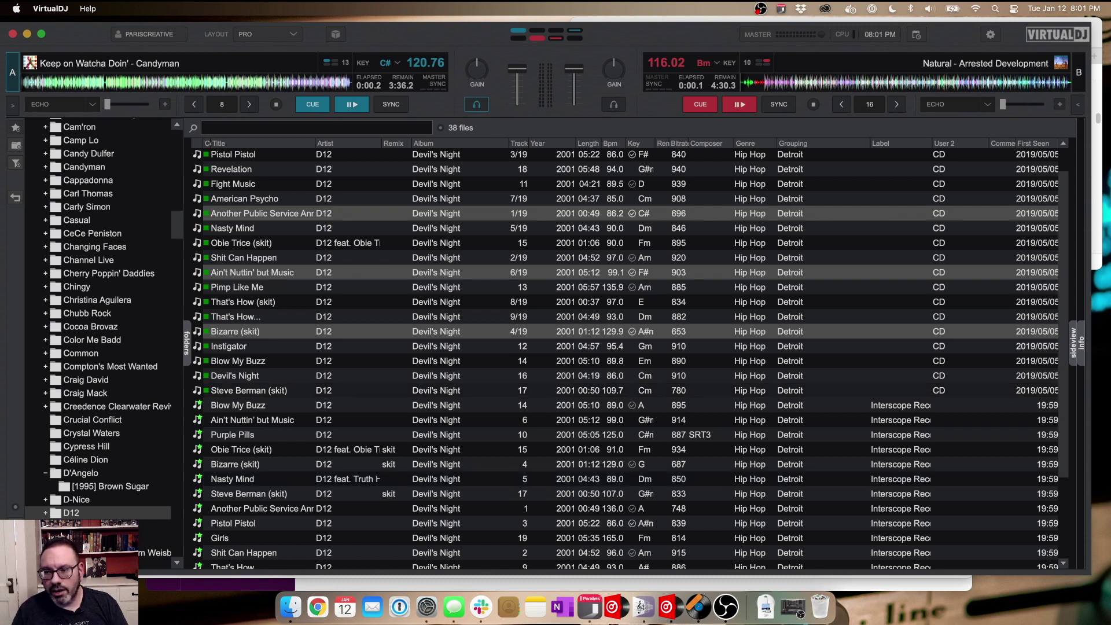
click(260, 449)
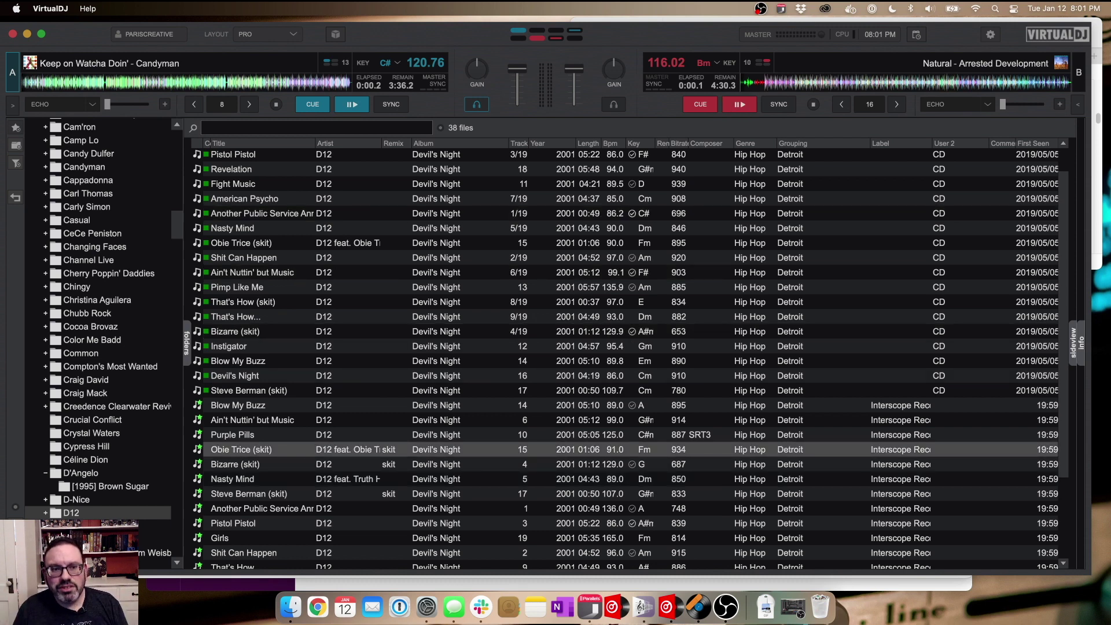